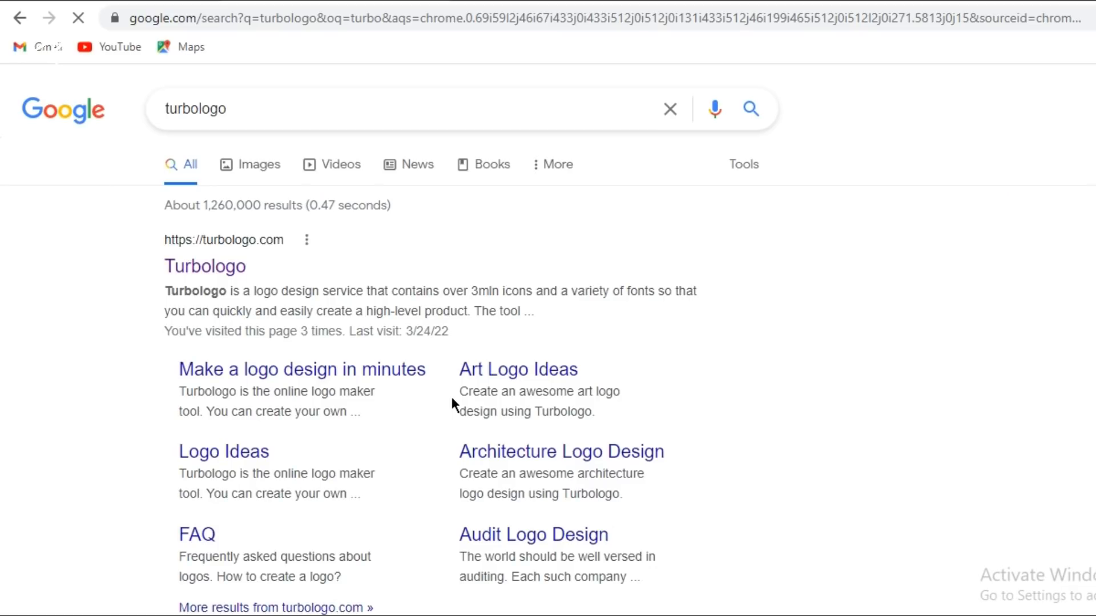
Open the Turbologo website from the search results and start creating a new logo
{"action": "left_click", "coordinate": [280, 282]}
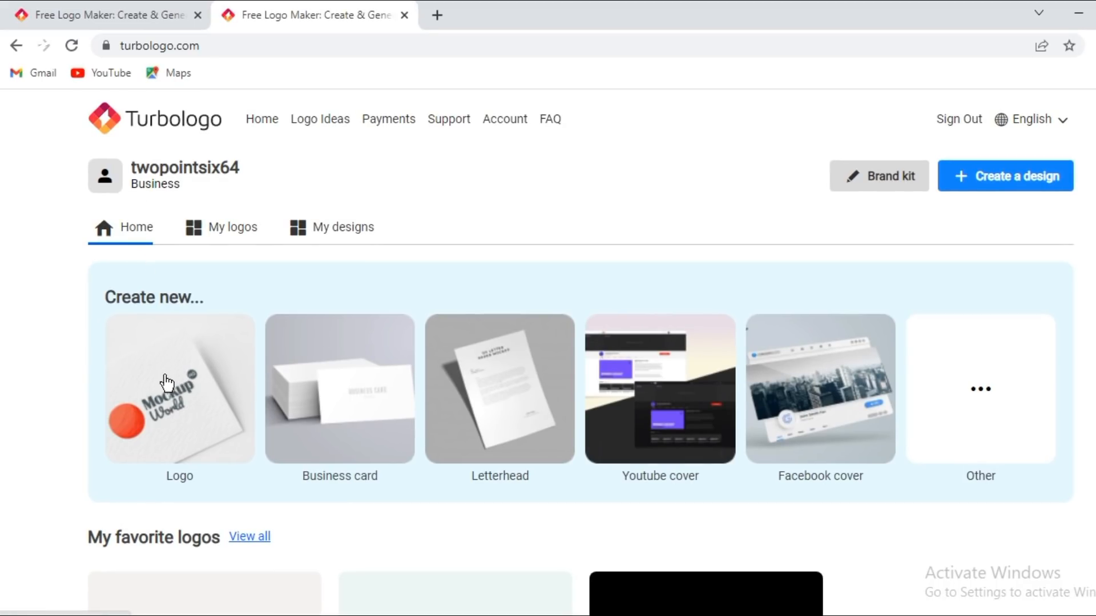
{"action": "scroll", "coordinate": [167, 383], "scroll_direction": "down", "scroll_amount": 1}
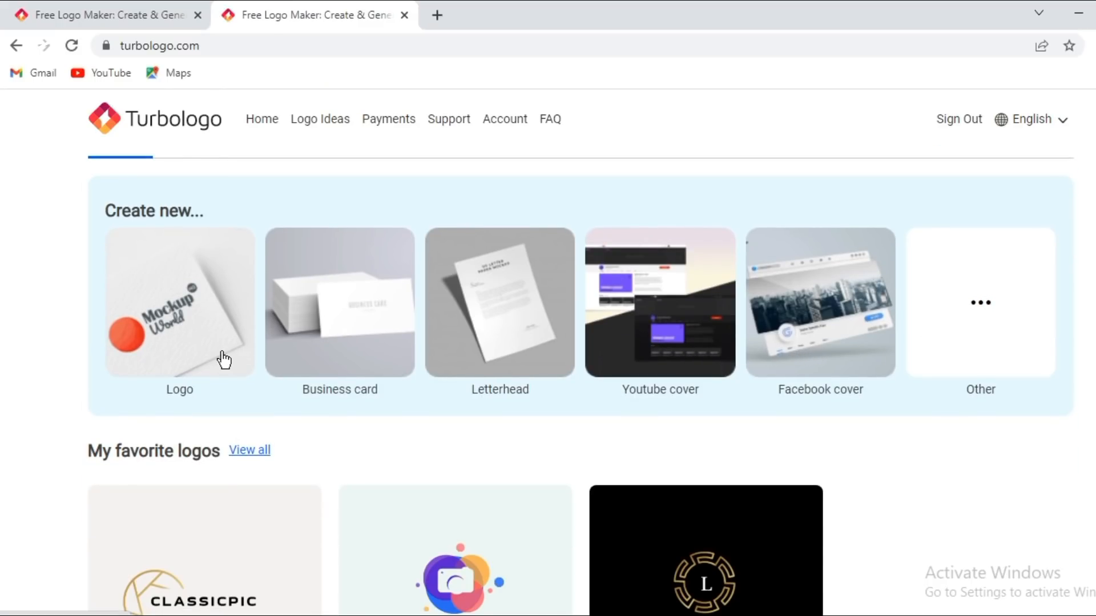
{"action": "left_click", "coordinate": [221, 358]}
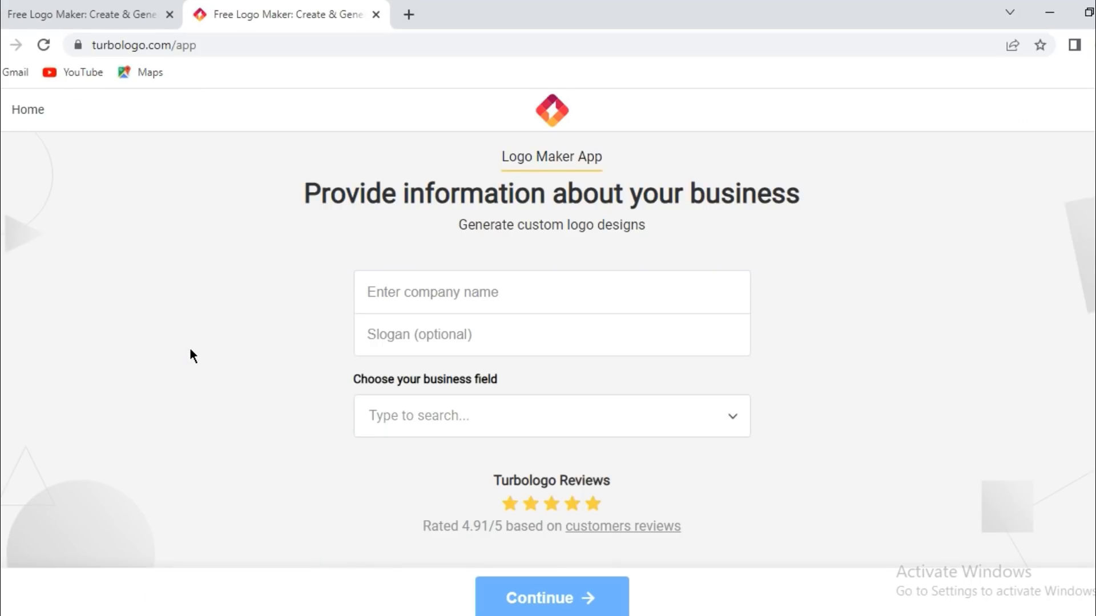
Enter CLASSICPIC as the company name and WE THINK OF THE BEST PHOTOS as the slogan
{"action": "left_click", "coordinate": [449, 292]}
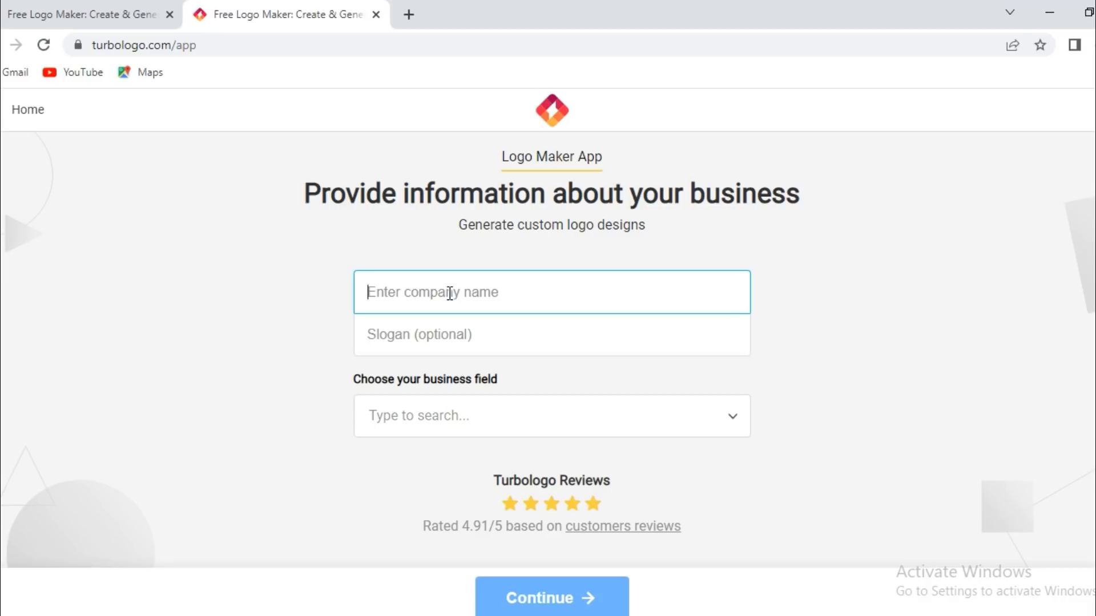
{"action": "type", "text": "CLASSICPI"}
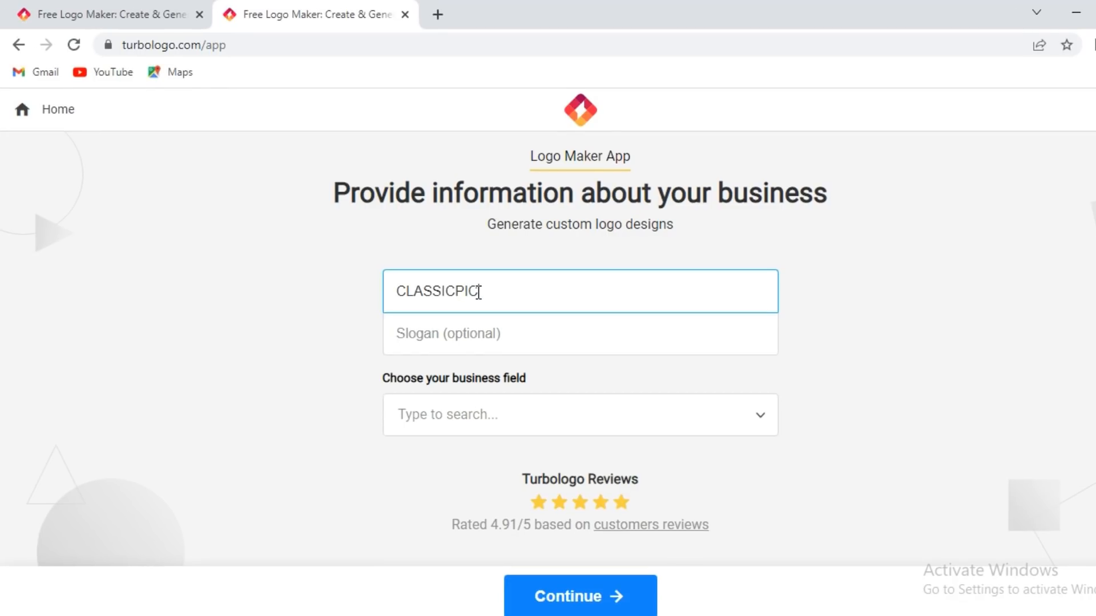
{"action": "type", "text": "C"}
{"action": "left_click", "coordinate": [478, 338]}
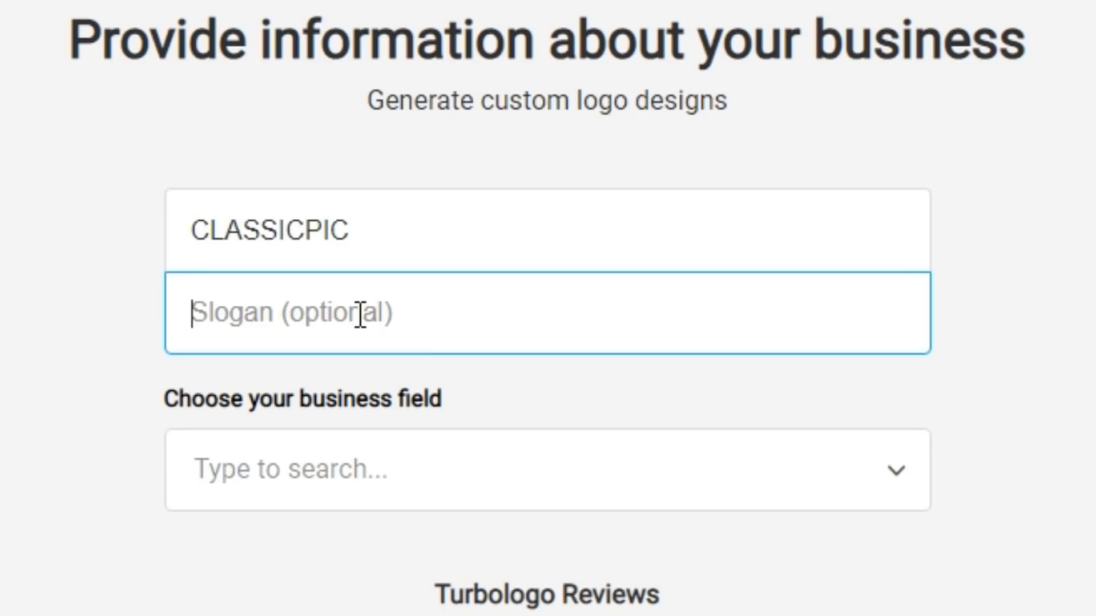
{"action": "type", "text": "WE THINK O"}
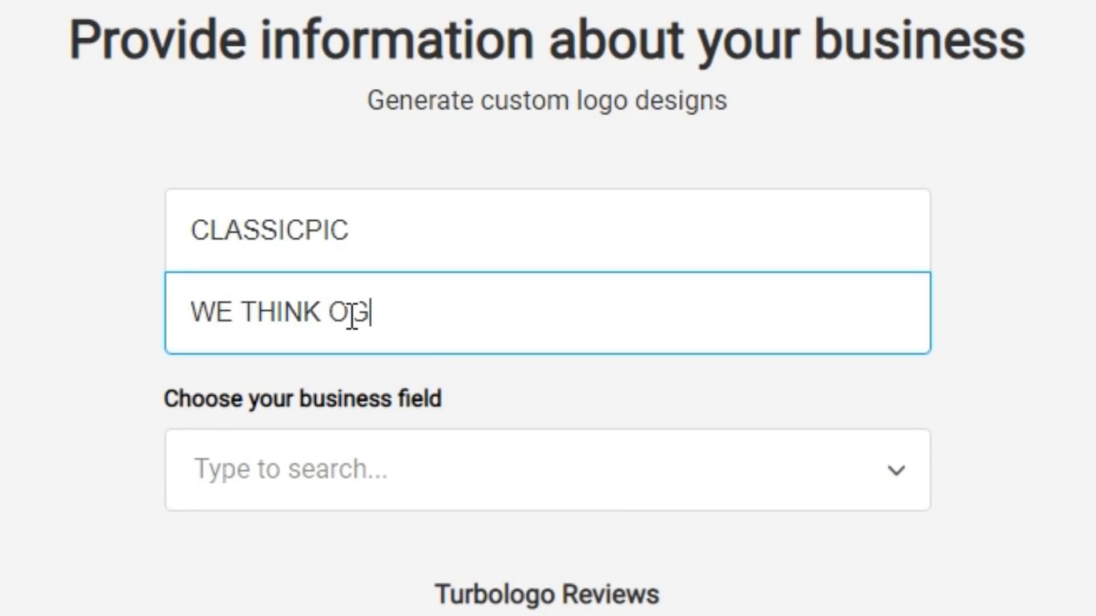
{"action": "type", "text": "F THE BEST PHOTOS"}
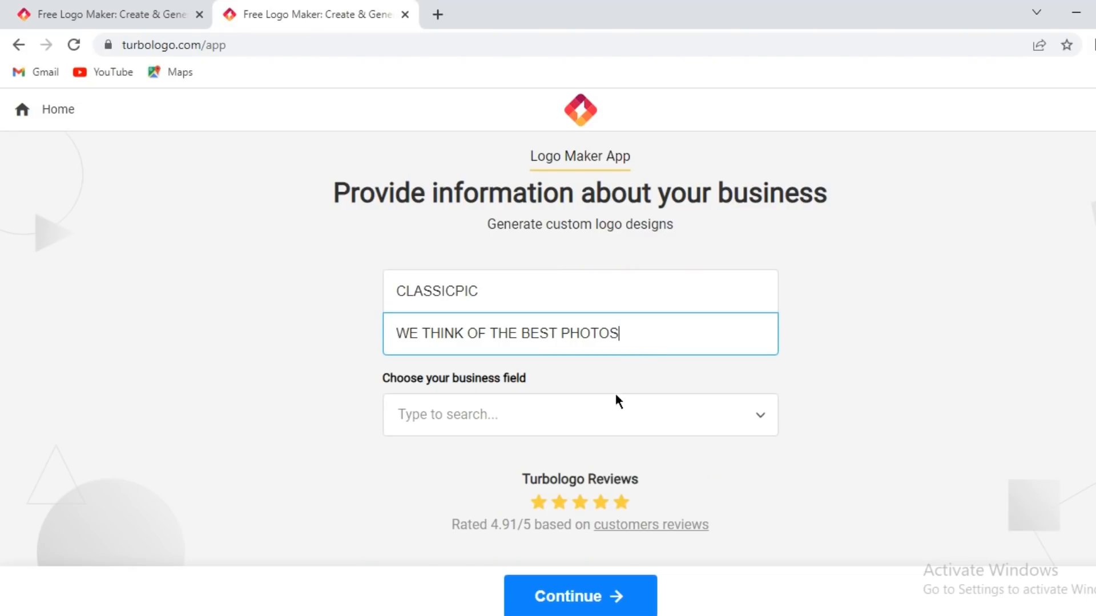
Choose Art as the business field and continue to the icon selection
{"action": "left_click", "coordinate": [626, 417]}
{"action": "scroll", "coordinate": [513, 516], "scroll_direction": "down", "scroll_amount": 15}
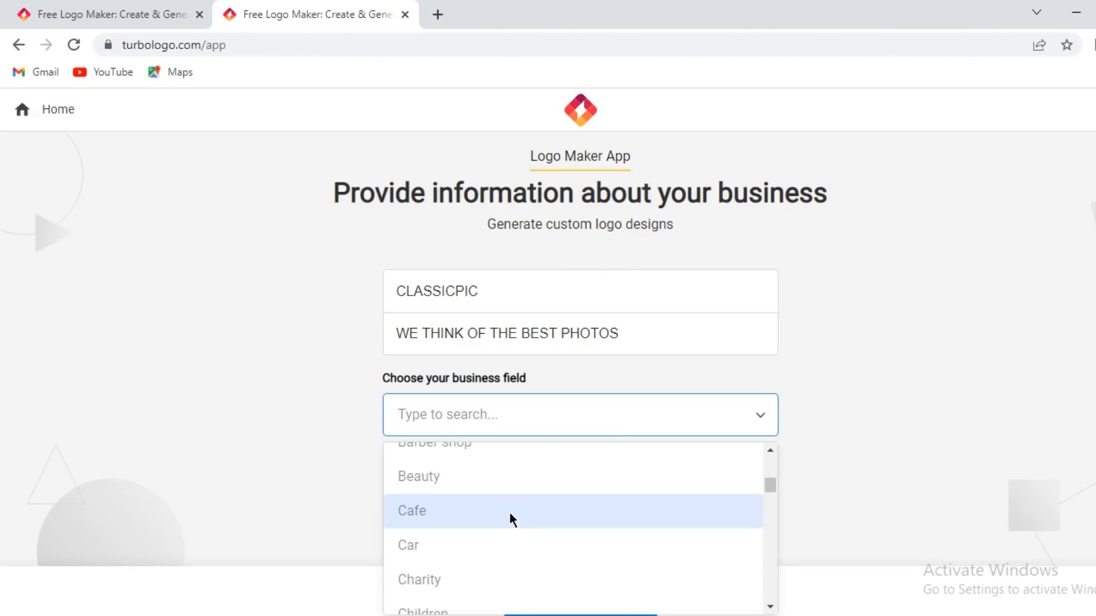
{"action": "scroll", "coordinate": [482, 513], "scroll_direction": "down", "scroll_amount": 4}
{"action": "scroll", "coordinate": [482, 512], "scroll_direction": "up", "scroll_amount": 20}
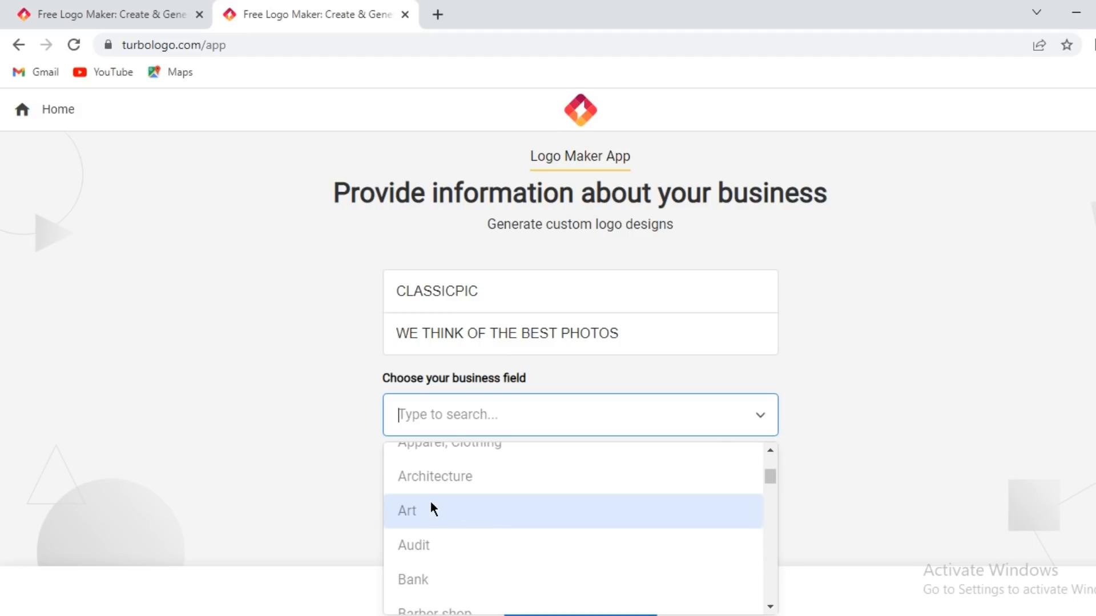
{"action": "left_click", "coordinate": [429, 501]}
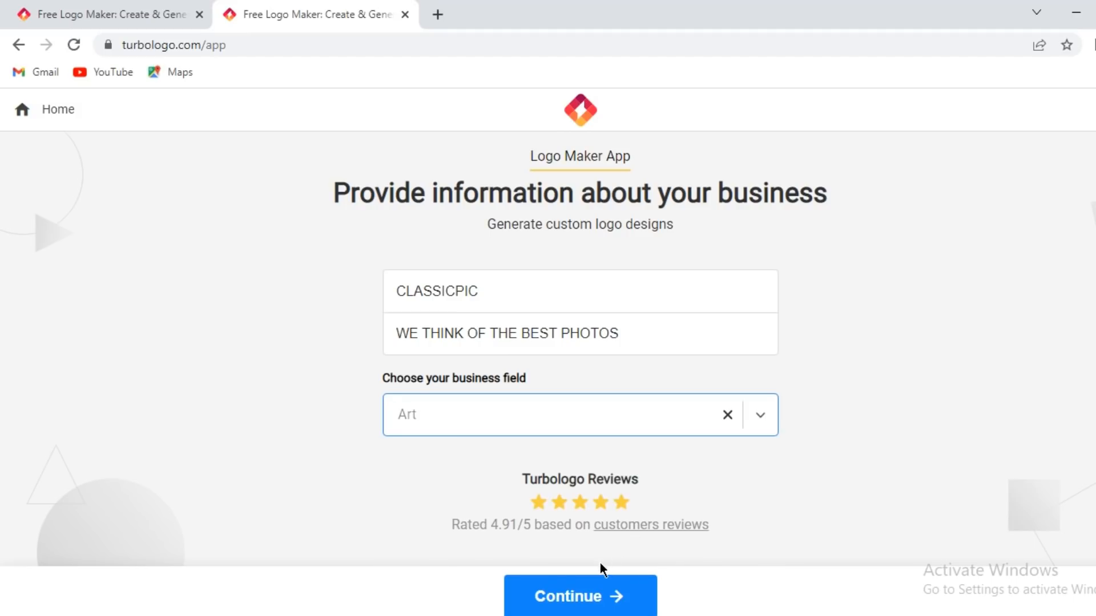
{"action": "left_click", "coordinate": [598, 591]}
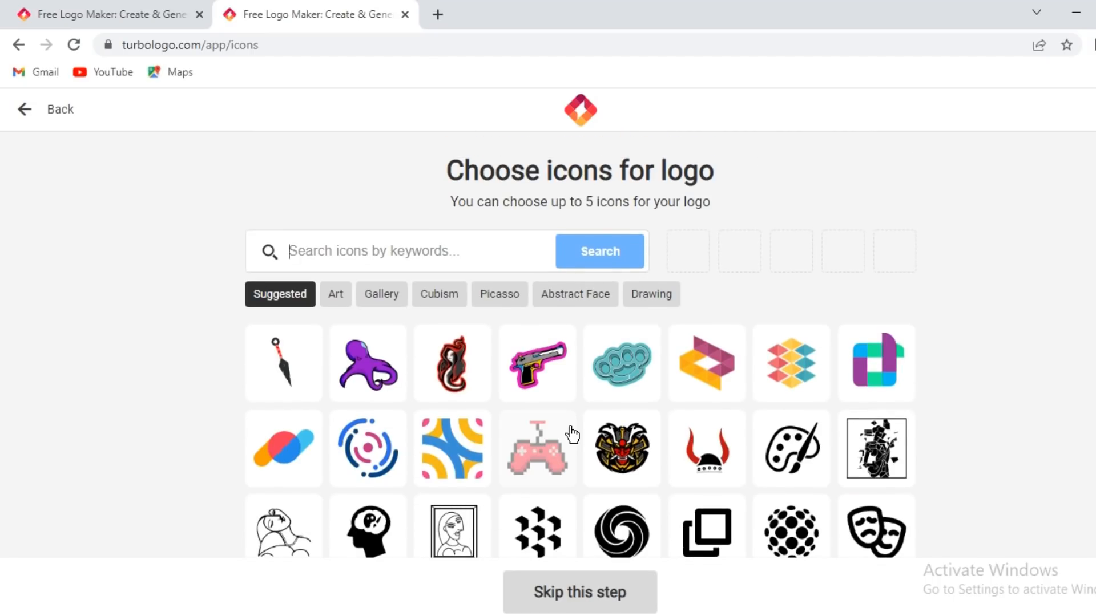
Search the logo icons for "photography"
{"action": "scroll", "coordinate": [572, 435], "scroll_direction": "down", "scroll_amount": 5}
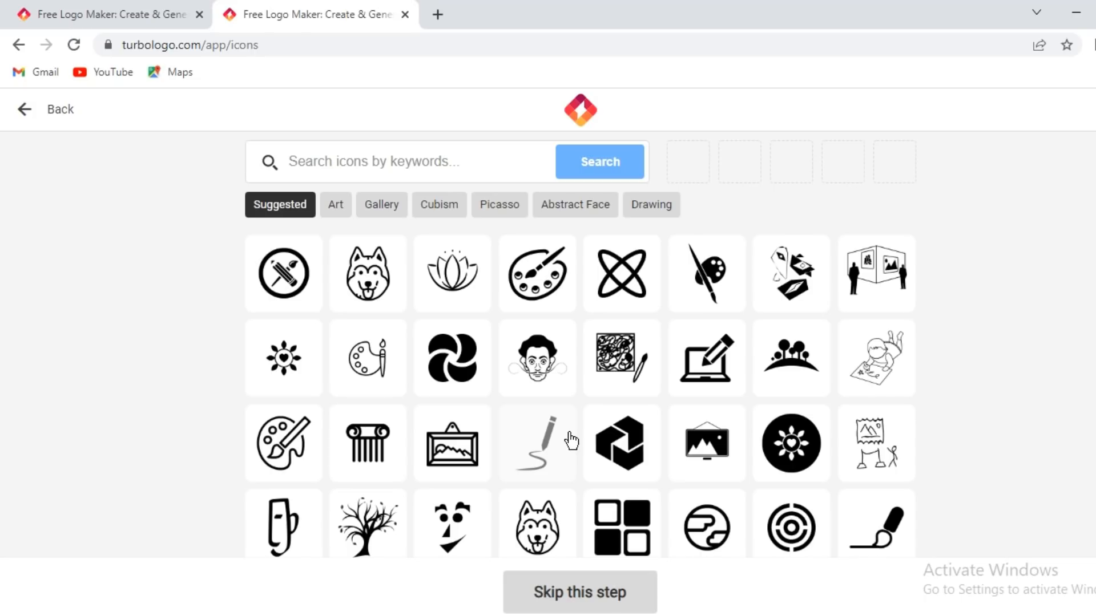
{"action": "scroll", "coordinate": [571, 441], "scroll_direction": "up", "scroll_amount": 5}
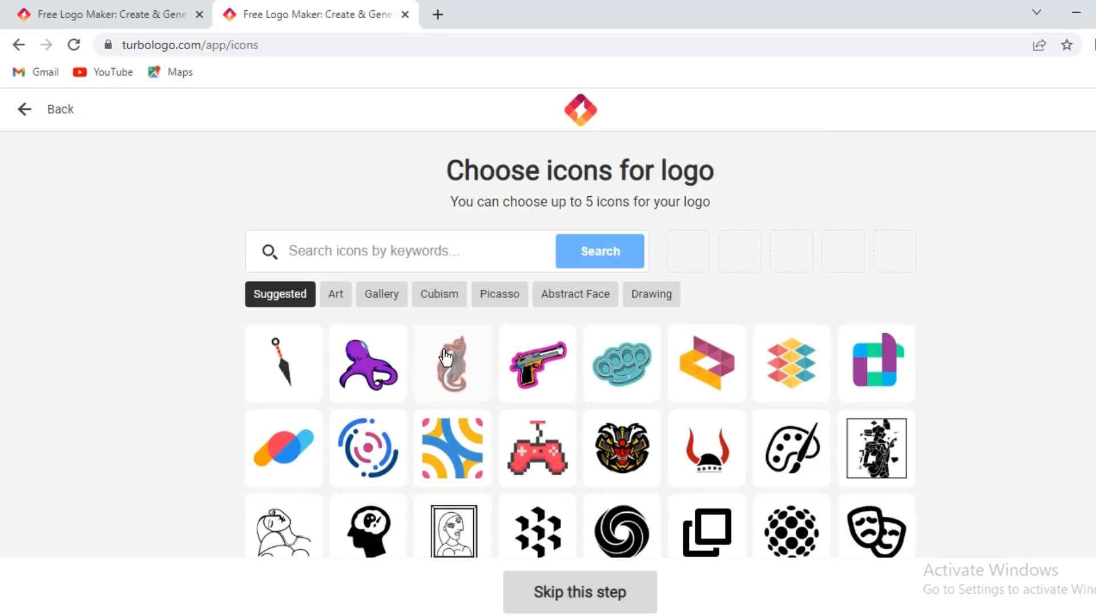
{"action": "left_click", "coordinate": [402, 255]}
{"action": "type", "text": "photograp"}
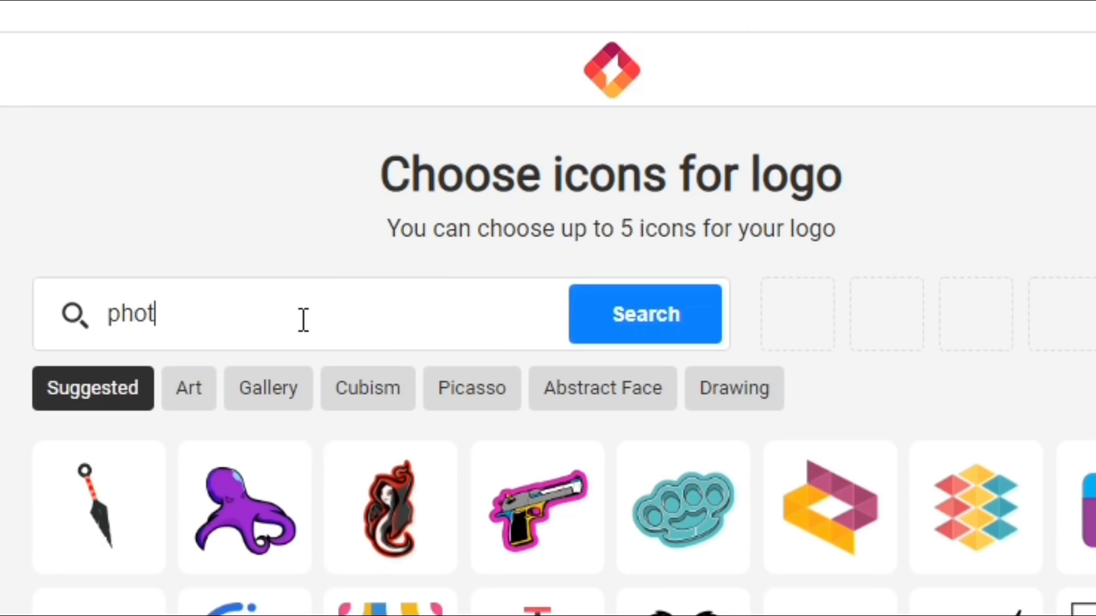
{"action": "type", "text": "hy"}
{"action": "left_click", "coordinate": [615, 332]}
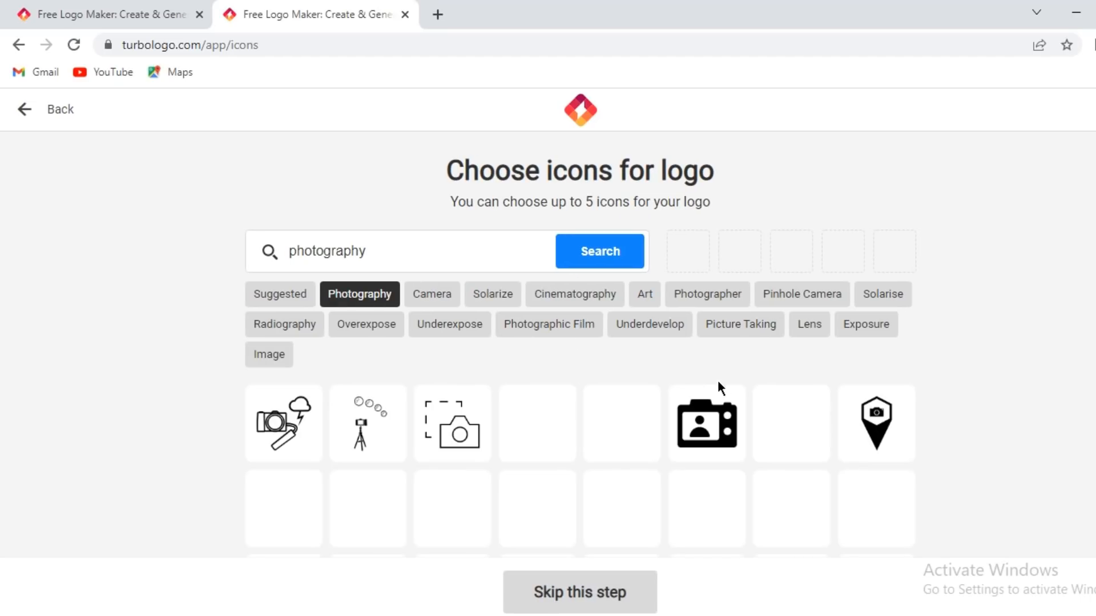
Choose the solid black camera icon with the large round lens and proceed to the generated logos
{"action": "scroll", "coordinate": [793, 422], "scroll_direction": "down", "scroll_amount": 2}
{"action": "scroll", "coordinate": [793, 423], "scroll_direction": "down", "scroll_amount": 2}
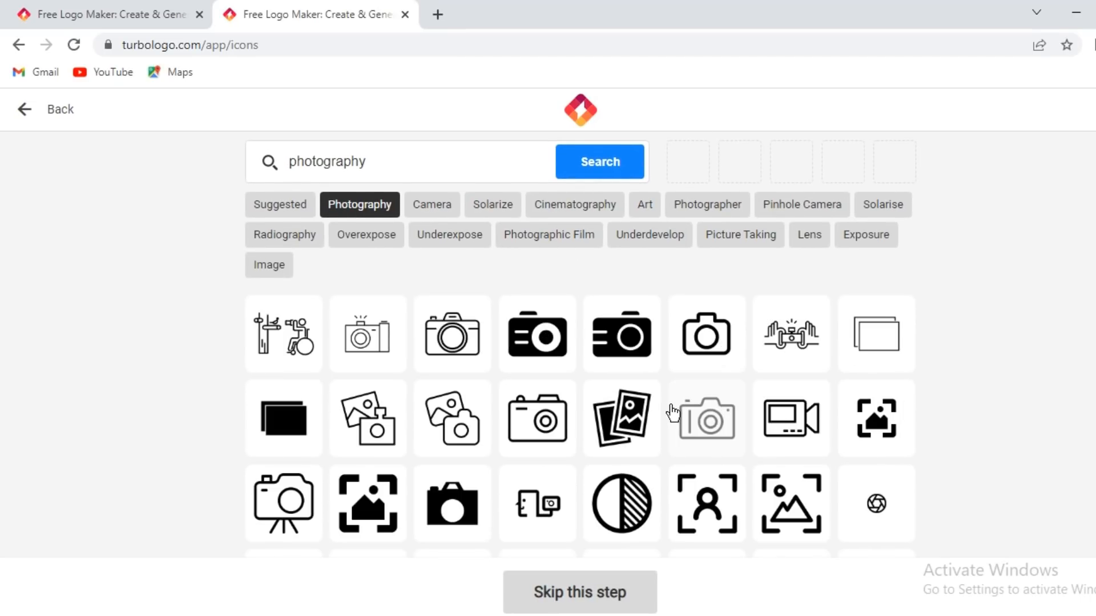
{"action": "scroll", "coordinate": [672, 412], "scroll_direction": "down", "scroll_amount": 8}
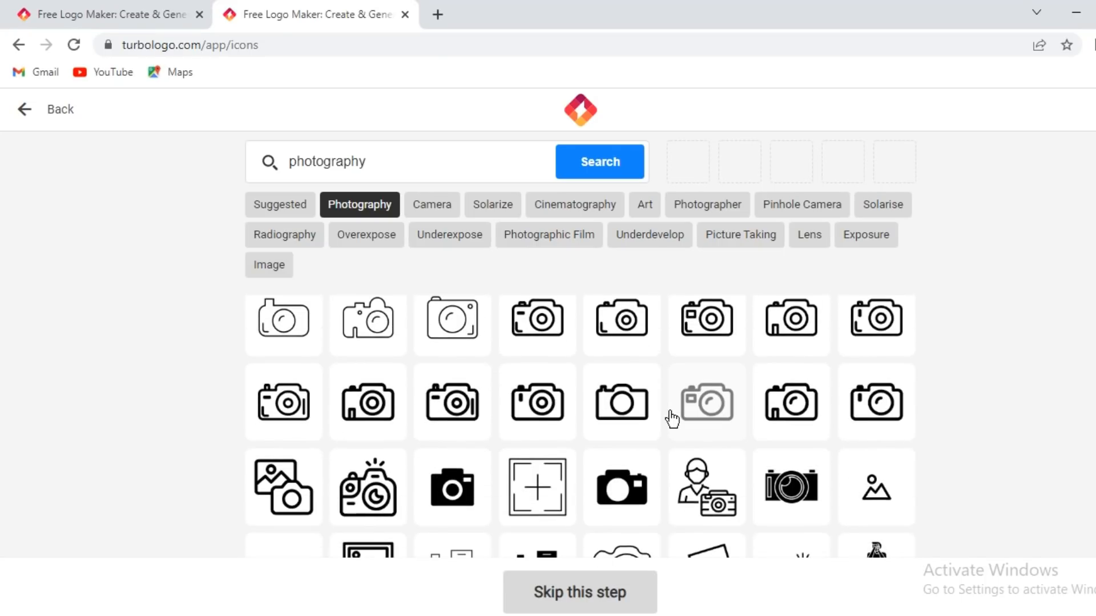
{"action": "scroll", "coordinate": [662, 423], "scroll_direction": "down", "scroll_amount": 1}
{"action": "scroll", "coordinate": [875, 464], "scroll_direction": "down", "scroll_amount": 3}
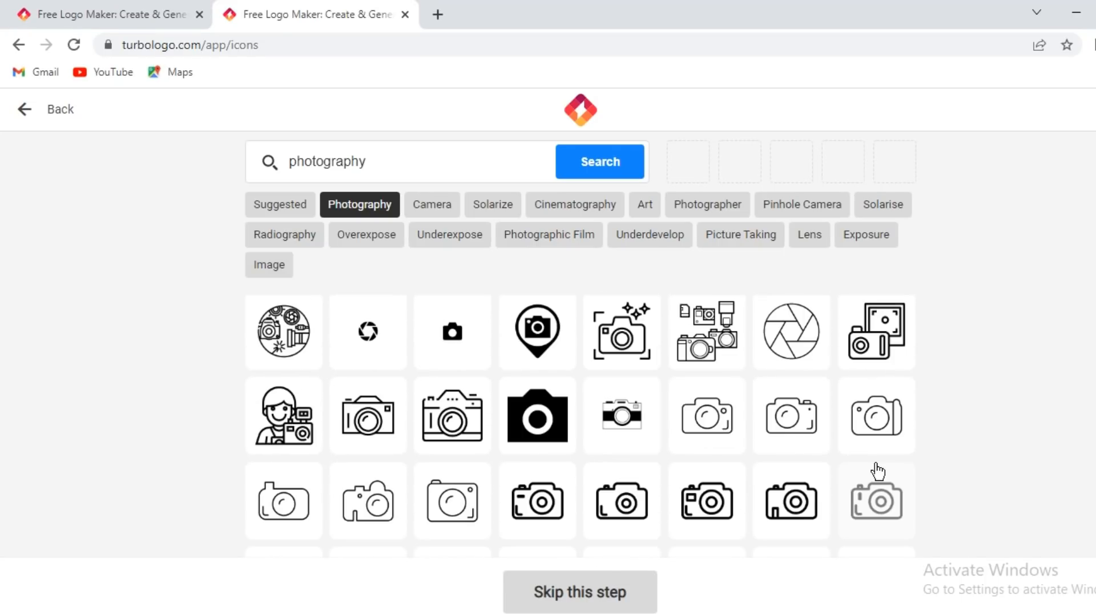
{"action": "scroll", "coordinate": [876, 470], "scroll_direction": "down", "scroll_amount": 5}
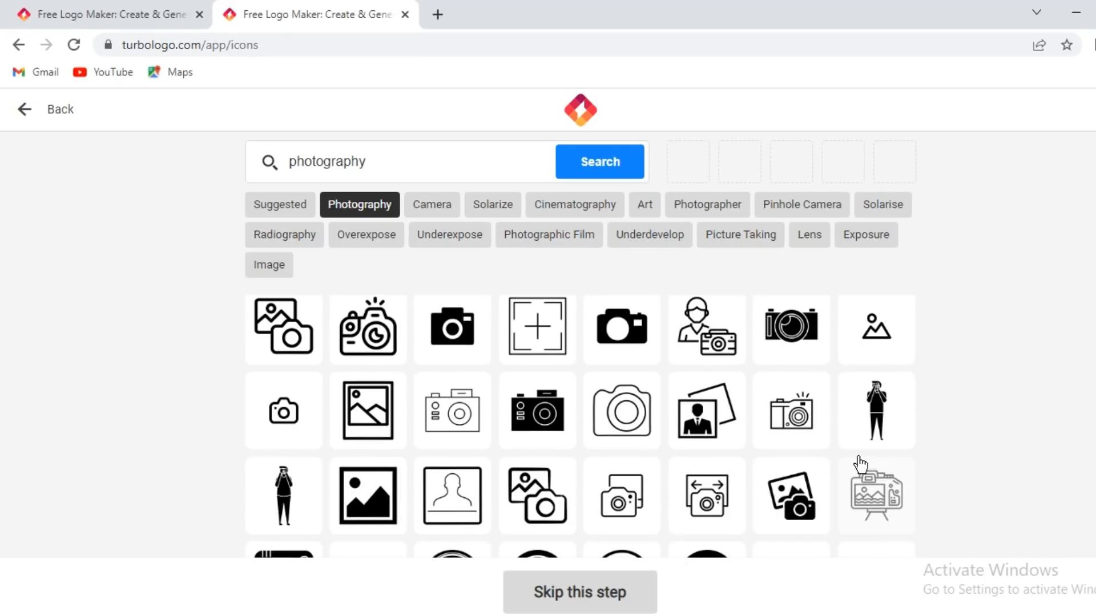
{"action": "left_click", "coordinate": [797, 336]}
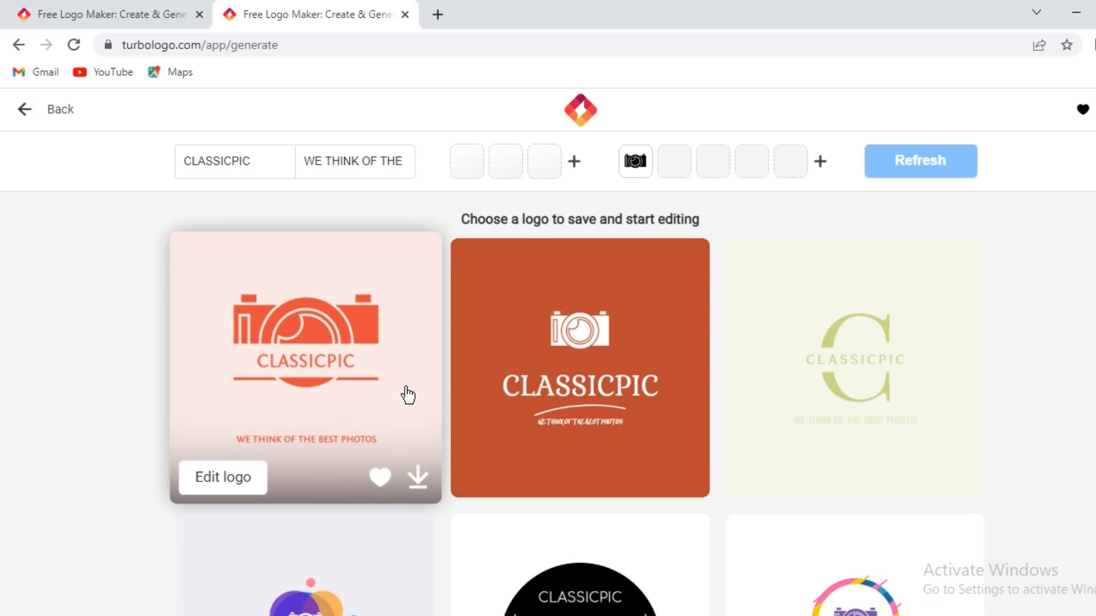
Browse the generated logos and open the outlined triangle design with the camera above CLASSICPIC for editing
{"action": "scroll", "coordinate": [406, 392], "scroll_direction": "down", "scroll_amount": 5}
{"action": "scroll", "coordinate": [409, 406], "scroll_direction": "down", "scroll_amount": 2}
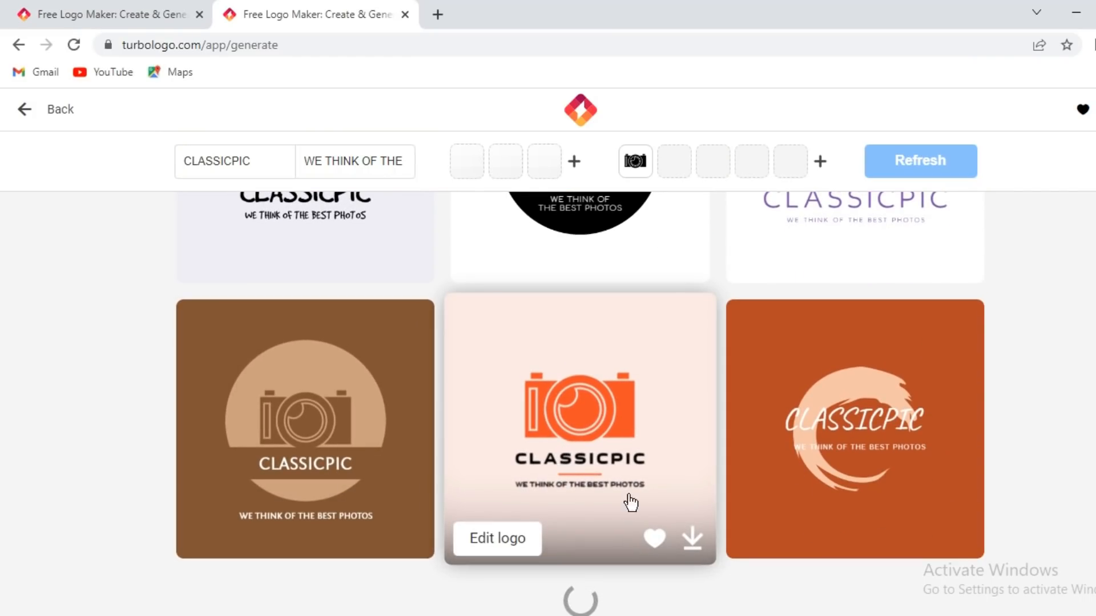
{"action": "scroll", "coordinate": [904, 514], "scroll_direction": "down", "scroll_amount": 4}
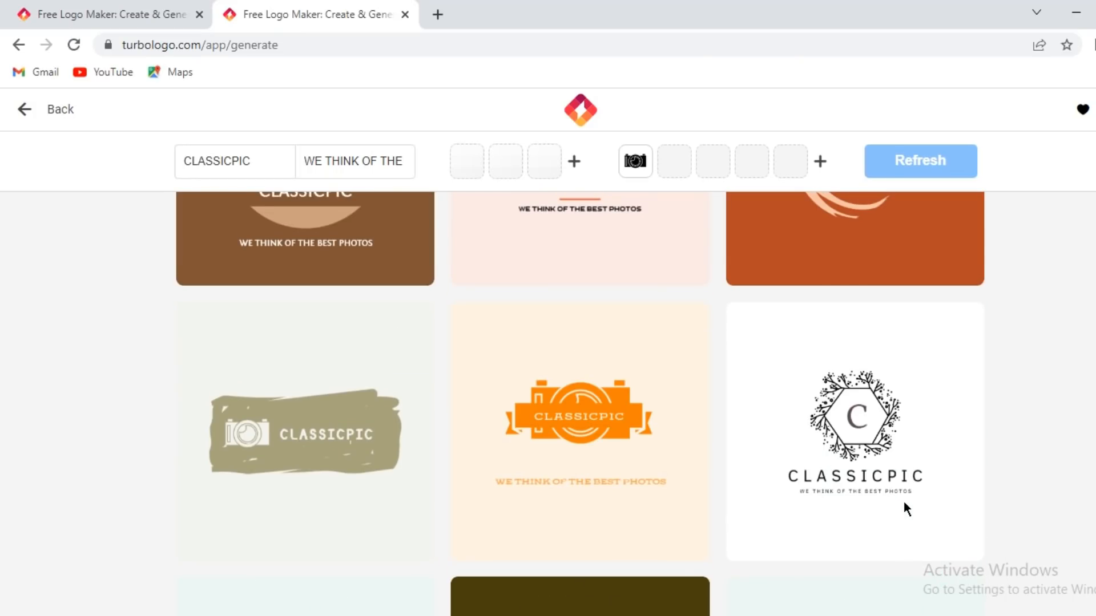
{"action": "scroll", "coordinate": [903, 503], "scroll_direction": "down", "scroll_amount": 6}
{"action": "scroll", "coordinate": [905, 509], "scroll_direction": "down", "scroll_amount": 6}
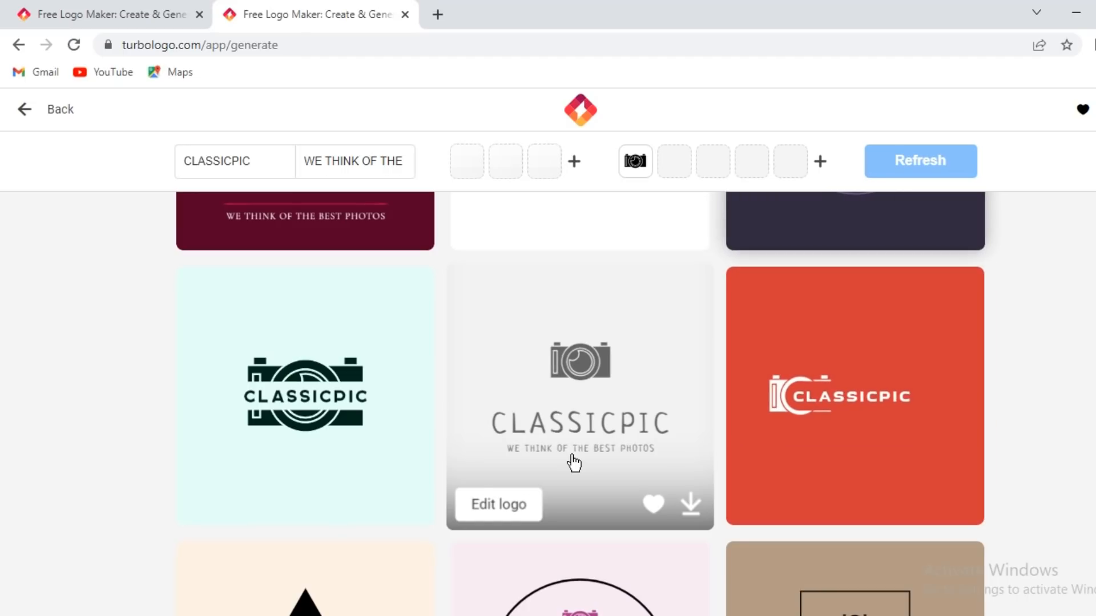
{"action": "scroll", "coordinate": [573, 460], "scroll_direction": "down", "scroll_amount": 4}
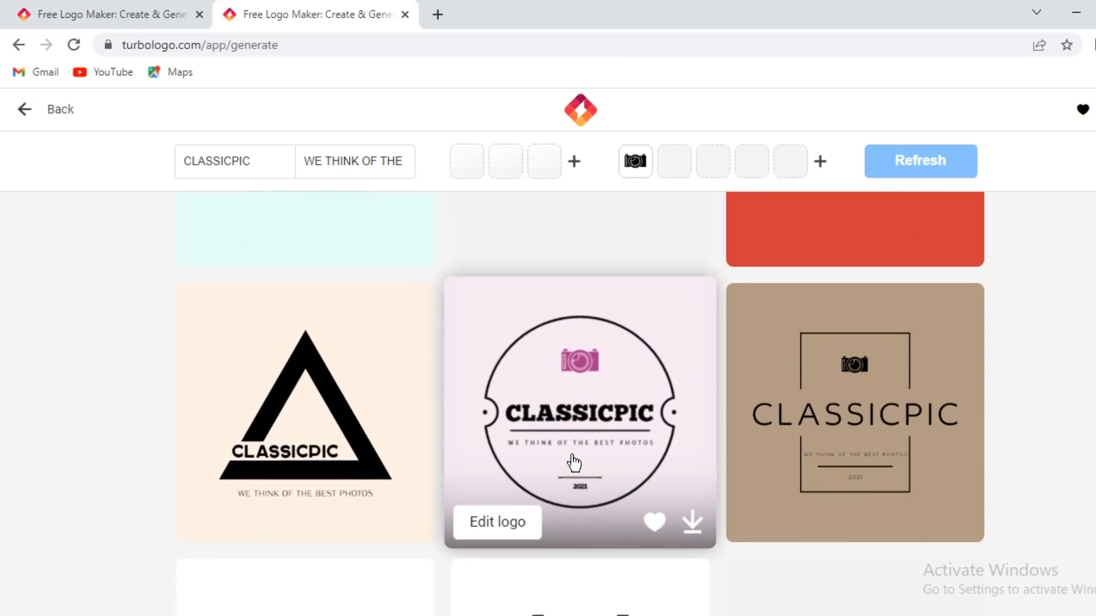
{"action": "scroll", "coordinate": [573, 462], "scroll_direction": "down", "scroll_amount": 6}
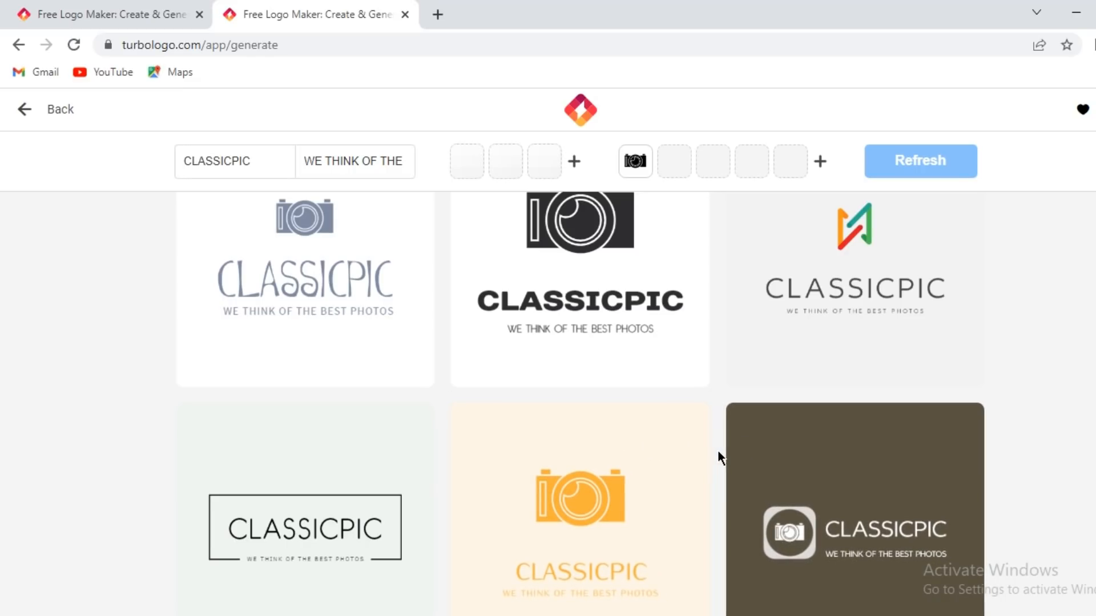
{"action": "scroll", "coordinate": [718, 453], "scroll_direction": "down", "scroll_amount": 4}
{"action": "scroll", "coordinate": [718, 450], "scroll_direction": "up", "scroll_amount": 4}
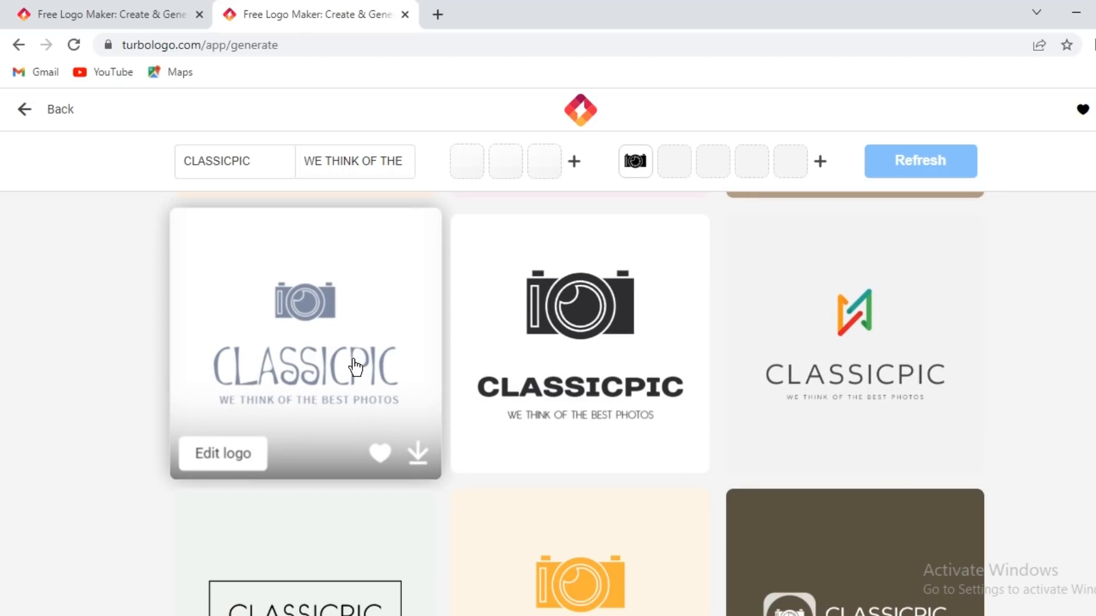
{"action": "scroll", "coordinate": [359, 371], "scroll_direction": "down", "scroll_amount": 12}
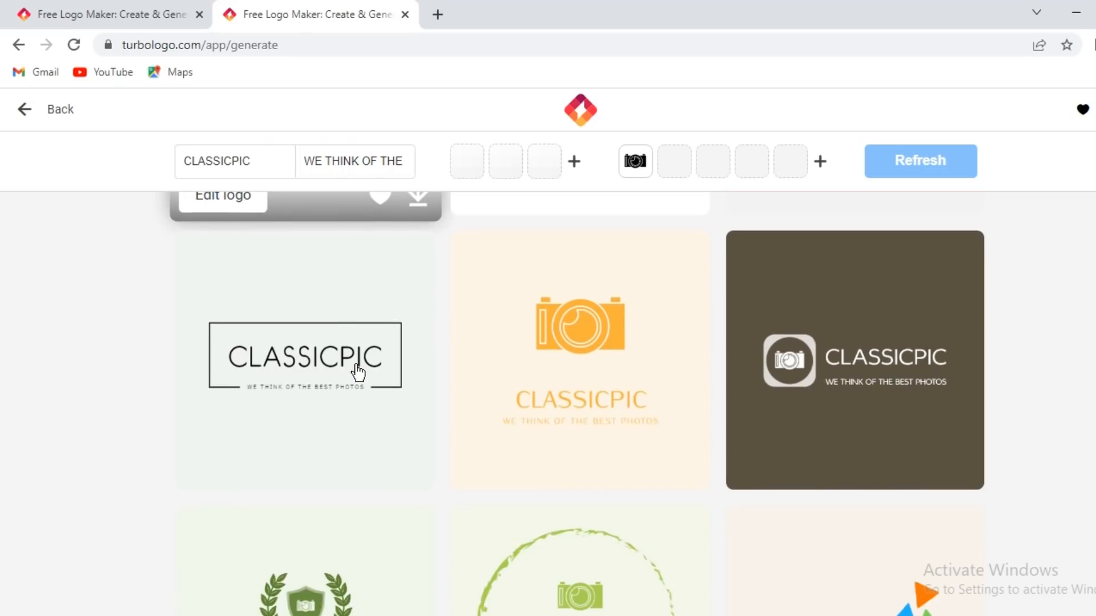
{"action": "scroll", "coordinate": [675, 456], "scroll_direction": "down", "scroll_amount": 2}
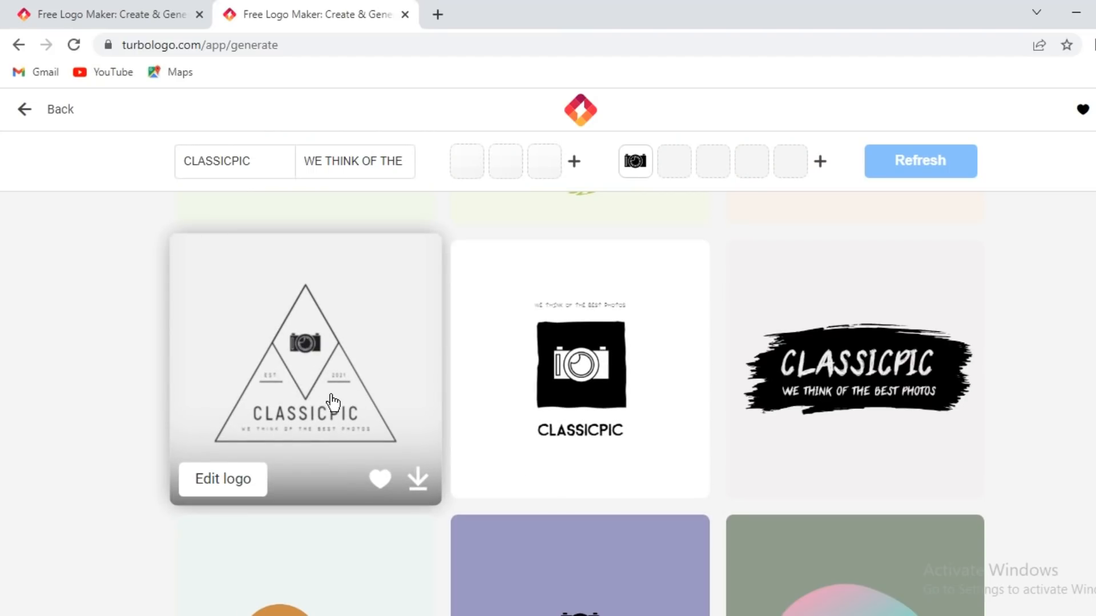
{"action": "left_click", "coordinate": [259, 463]}
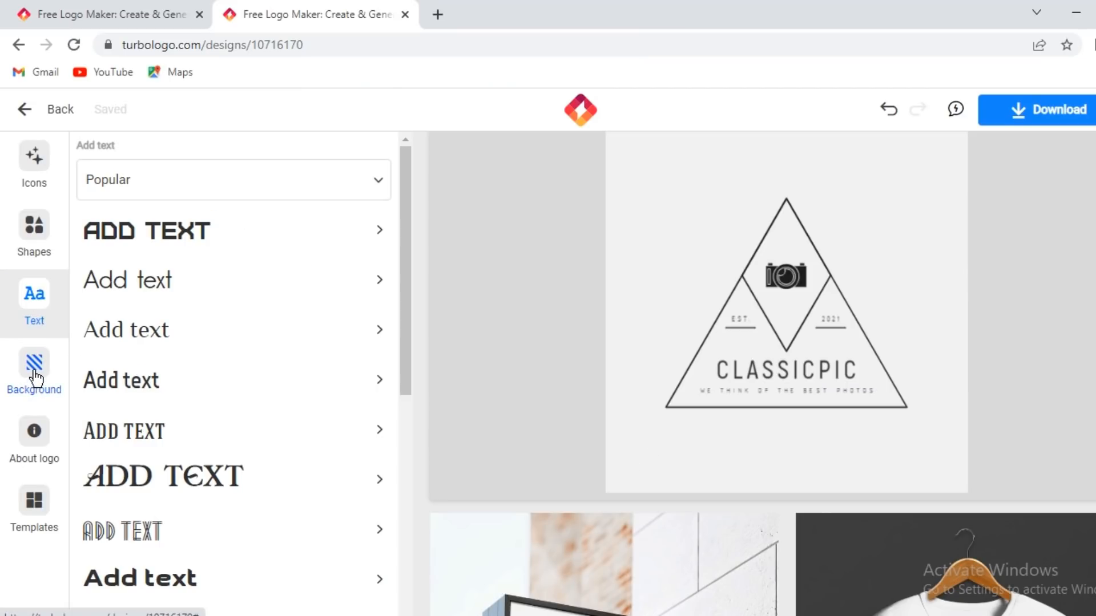
Set the logo's background color to black
{"action": "left_click", "coordinate": [34, 373]}
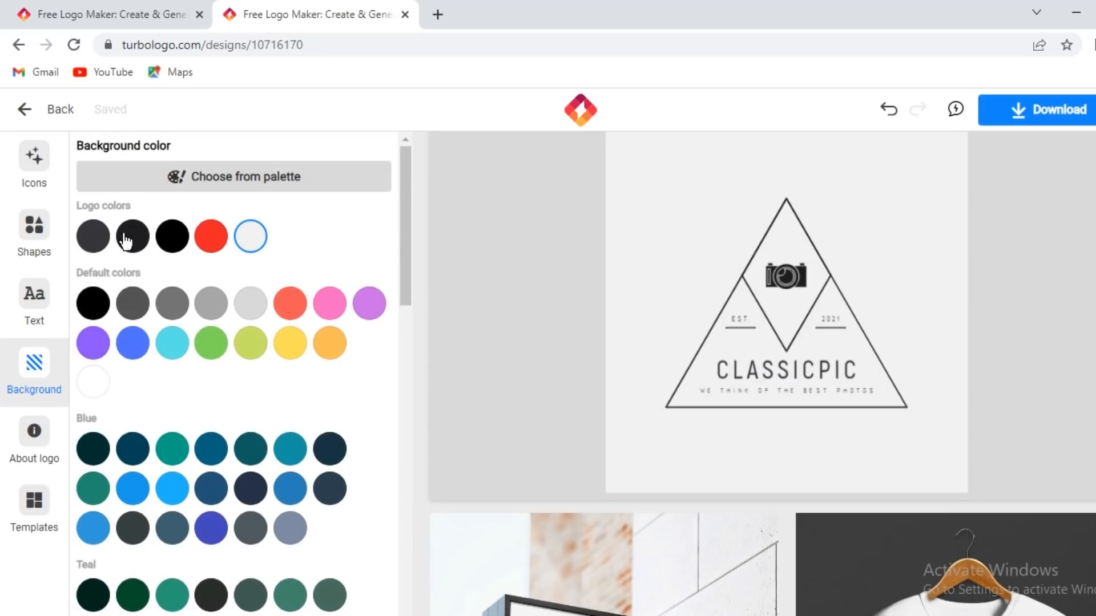
{"action": "left_click", "coordinate": [173, 236]}
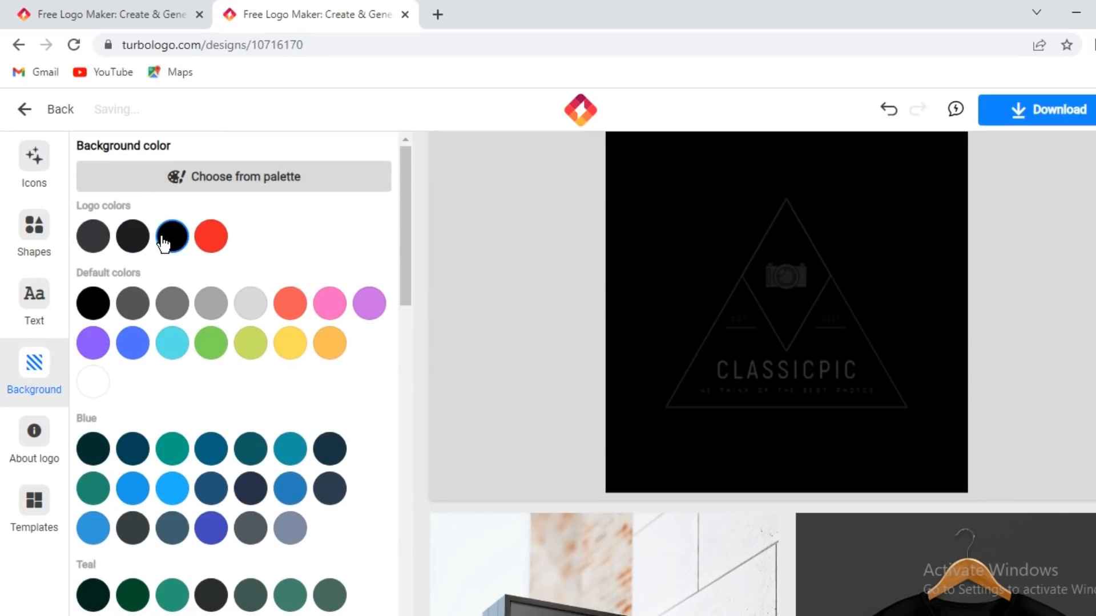
Set the color of the outlined triangle in the logo to light gray
{"action": "left_click", "coordinate": [704, 335]}
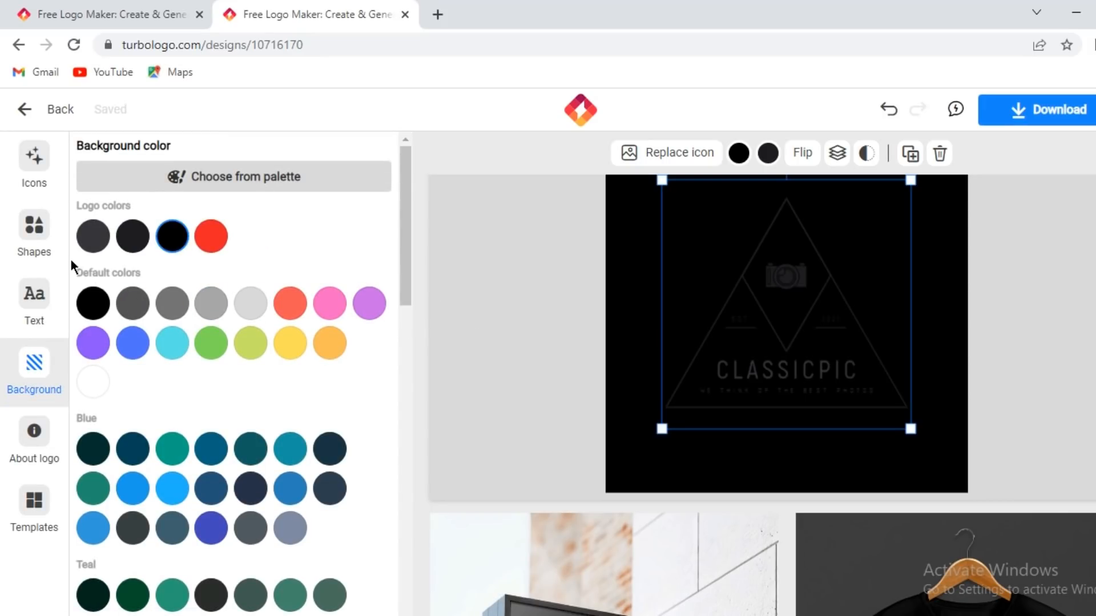
{"action": "left_click", "coordinate": [57, 232]}
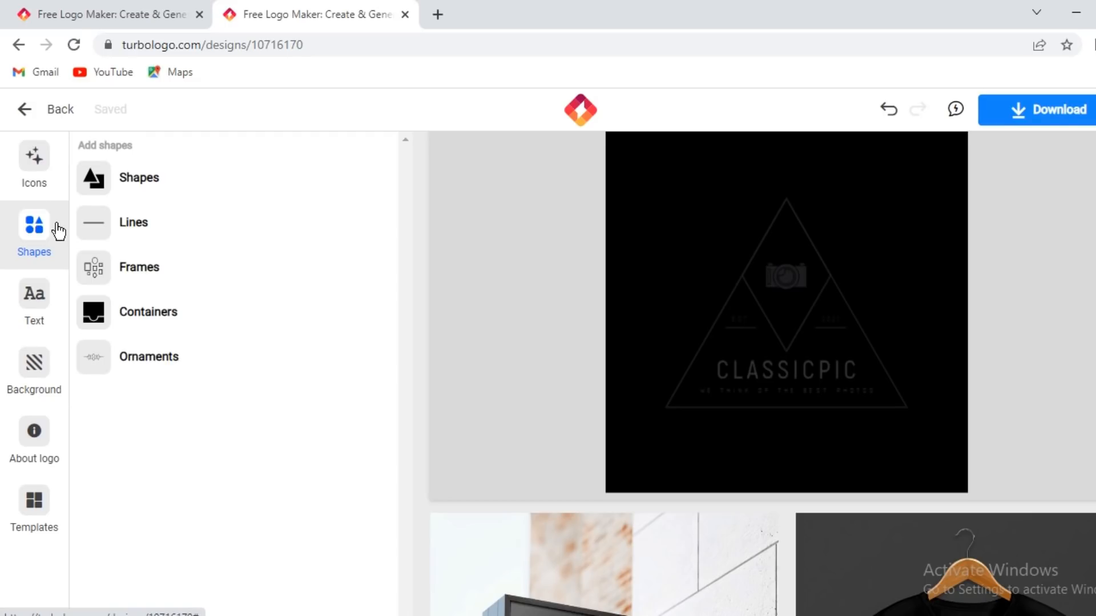
{"action": "left_click", "coordinate": [776, 256]}
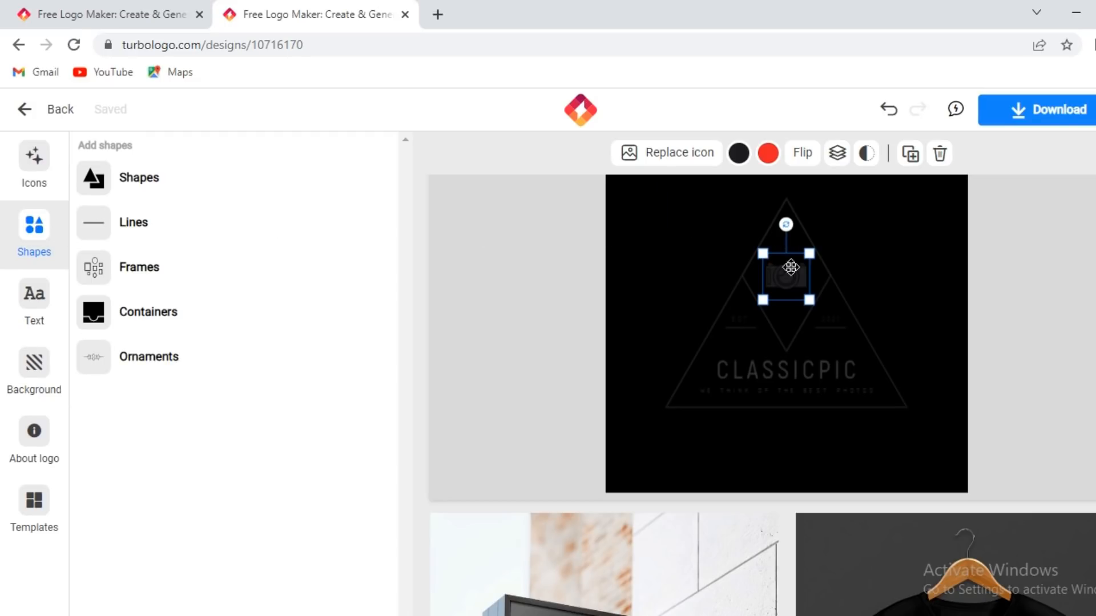
{"action": "left_click", "coordinate": [838, 334]}
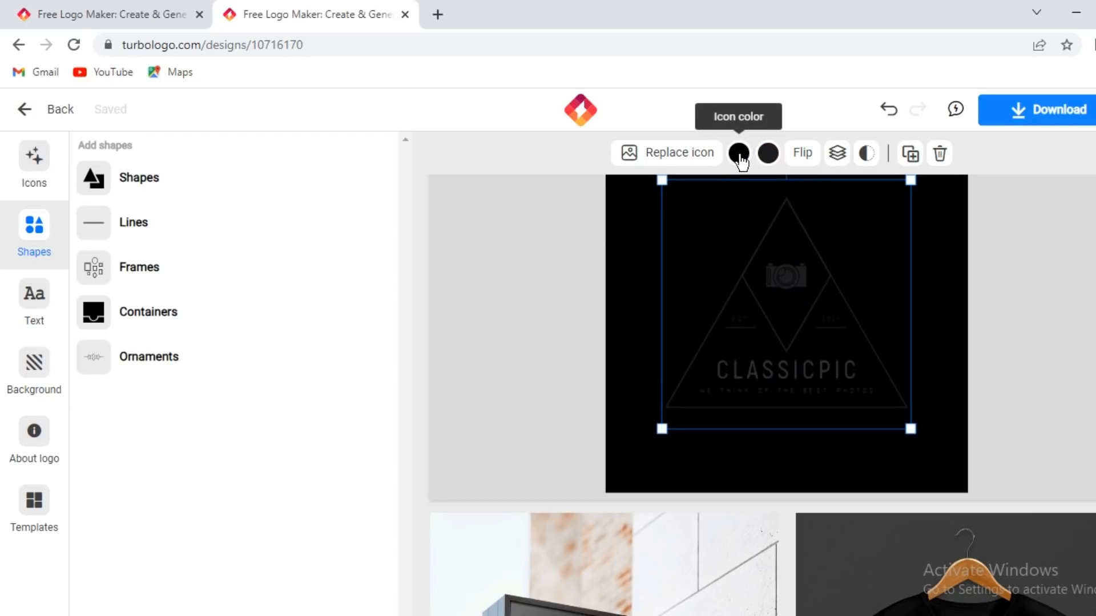
{"action": "left_click", "coordinate": [738, 153]}
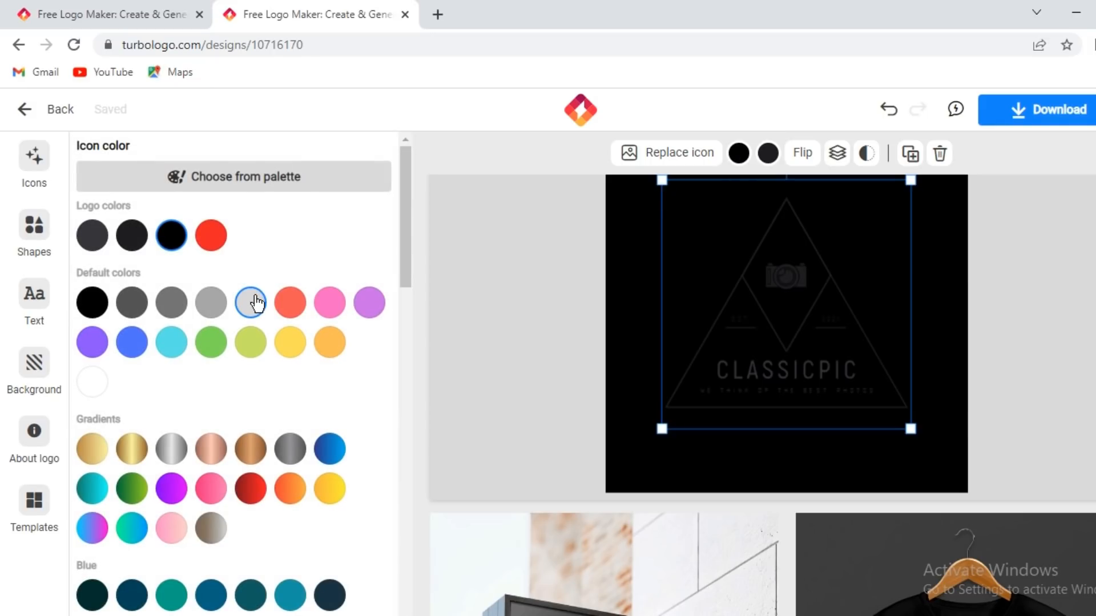
{"action": "left_click", "coordinate": [255, 304]}
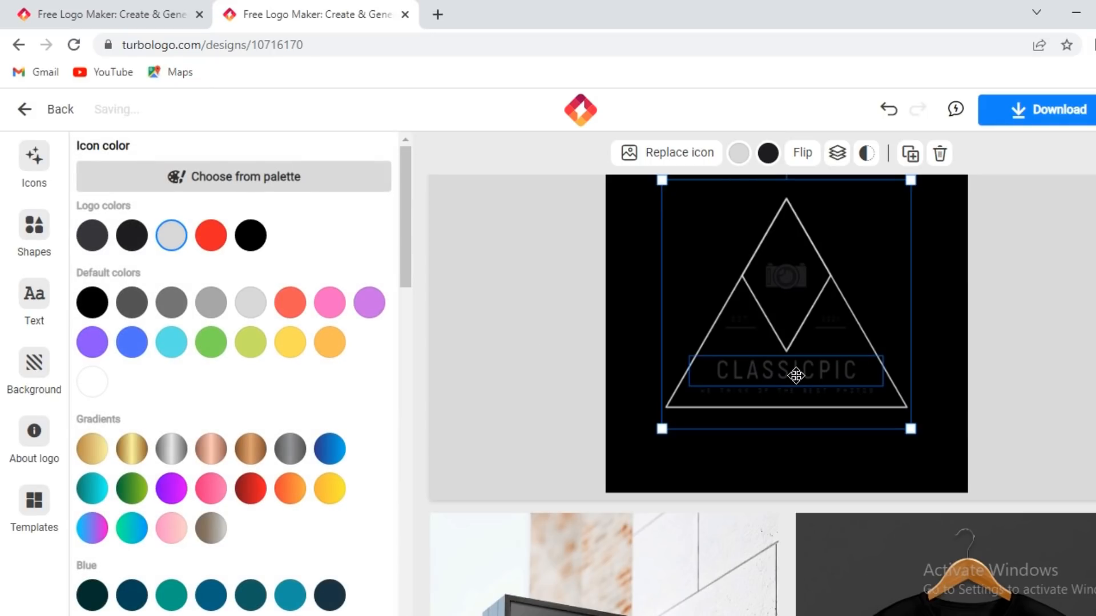
Recolor the CLASSICPIC text with the default light gray
{"action": "left_click", "coordinate": [795, 374]}
{"action": "left_click", "coordinate": [592, 152]}
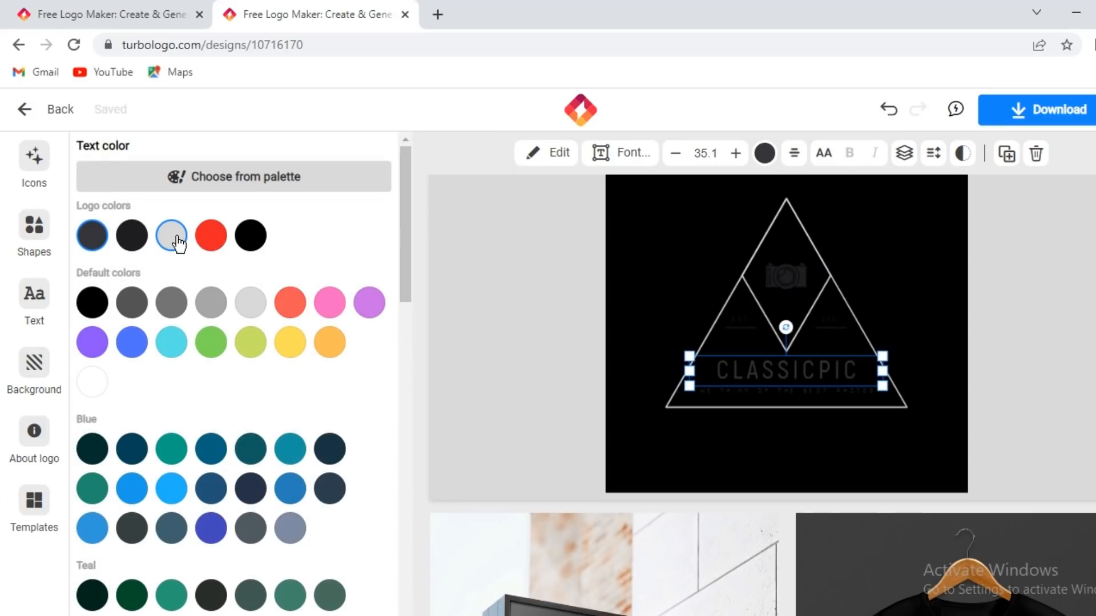
{"action": "left_click", "coordinate": [250, 302]}
Change the camera icon's main color to the default light gray
{"action": "left_click", "coordinate": [785, 276]}
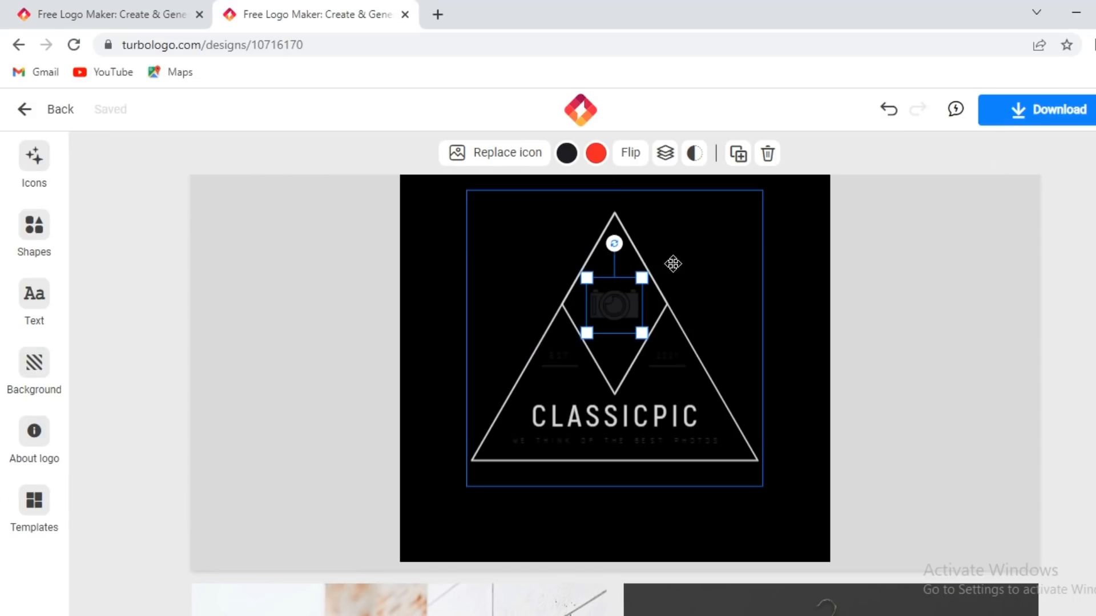
{"action": "left_click", "coordinate": [569, 152]}
{"action": "left_click", "coordinate": [252, 304]}
Move the triangle outline back around the camera icon and recolor the tagline below CLASSICPIC in light gray
{"action": "left_click", "coordinate": [742, 333]}
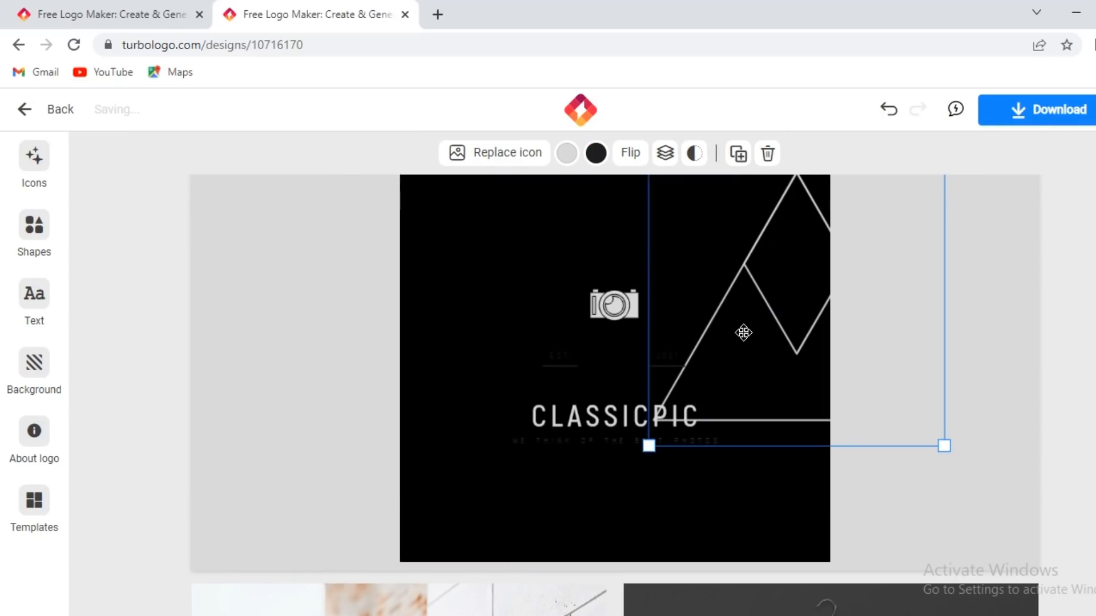
{"action": "left_click_drag", "start_coordinate": [746, 352], "coordinate": [565, 371]}
{"action": "left_click", "coordinate": [650, 440]}
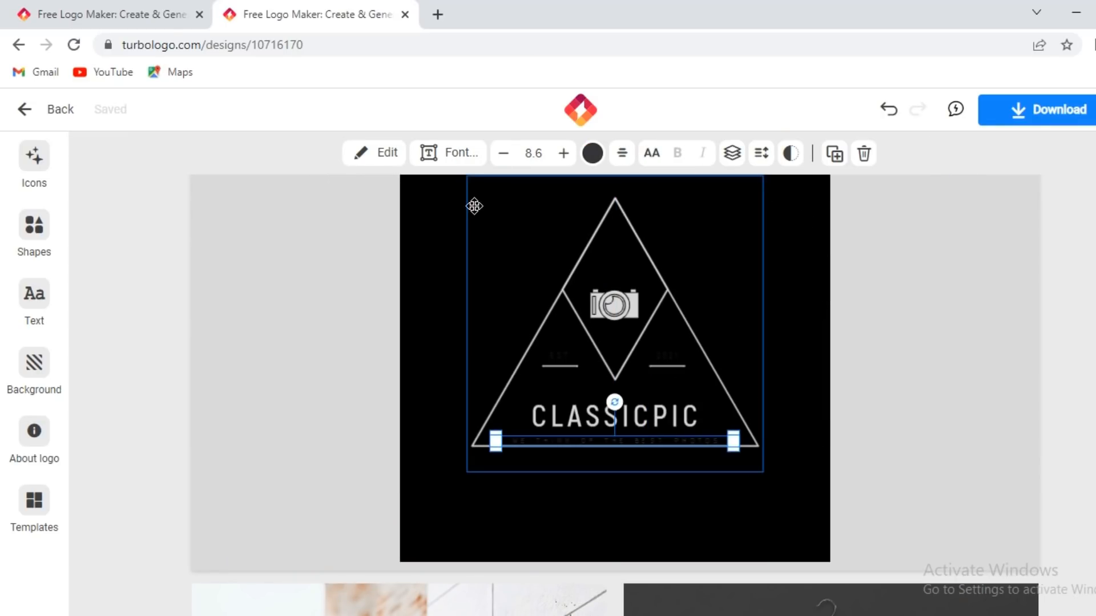
{"action": "left_click", "coordinate": [588, 159]}
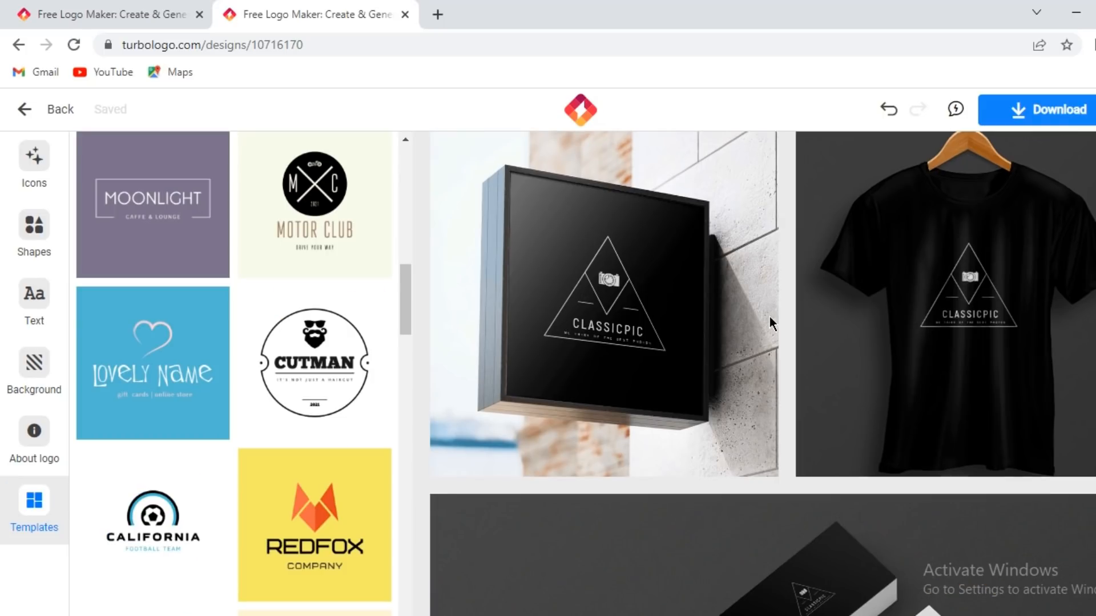
Download the finished logo as a PNG with a transparent background
{"action": "scroll", "coordinate": [773, 319], "scroll_direction": "up", "scroll_amount": 8}
{"action": "scroll", "coordinate": [770, 342], "scroll_direction": "down", "scroll_amount": 6}
{"action": "scroll", "coordinate": [762, 355], "scroll_direction": "down", "scroll_amount": 4}
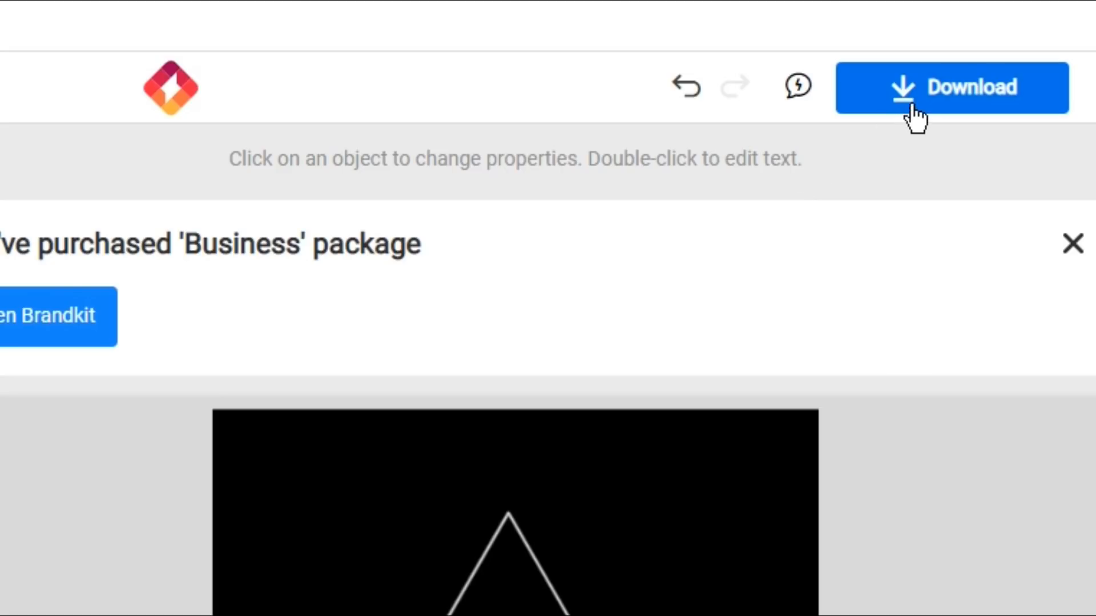
{"action": "left_click", "coordinate": [1031, 113]}
{"action": "left_click", "coordinate": [798, 134]}
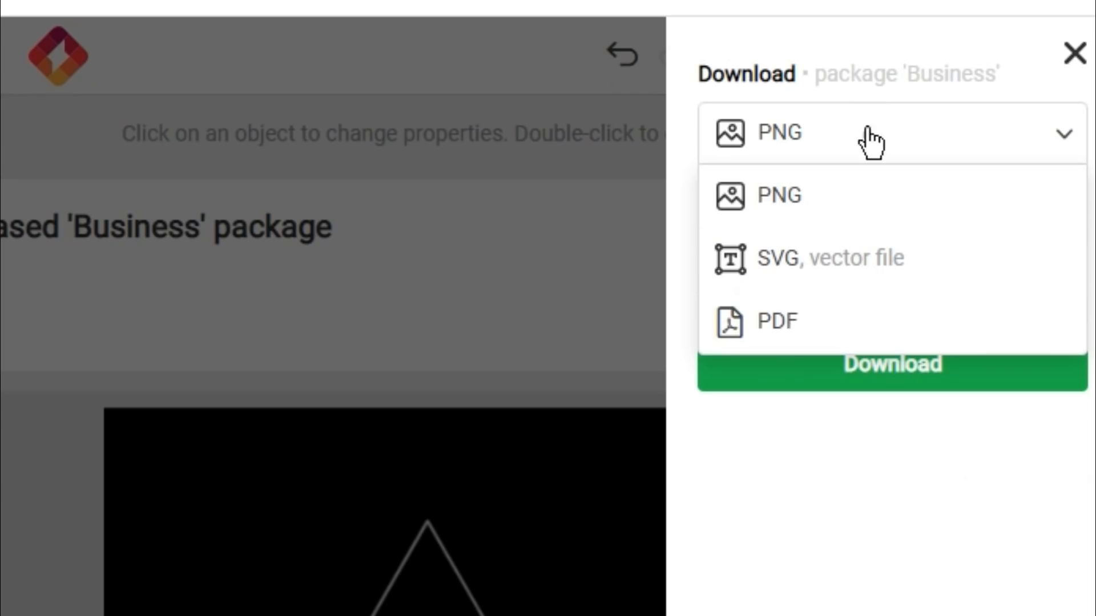
{"action": "left_click", "coordinate": [969, 143]}
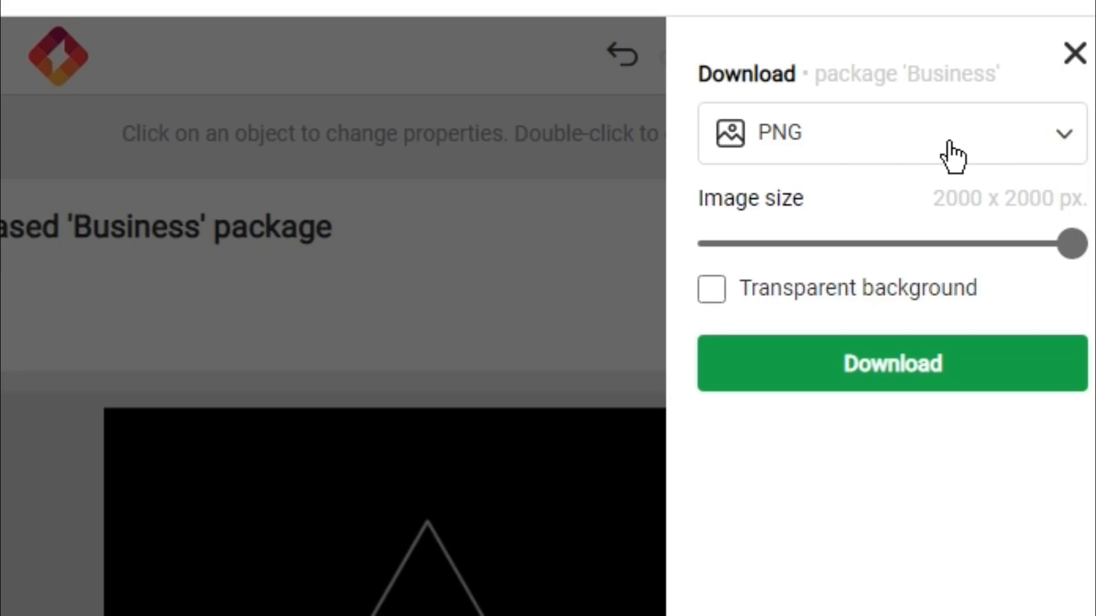
{"action": "left_click", "coordinate": [977, 141]}
{"action": "left_click", "coordinate": [712, 289]}
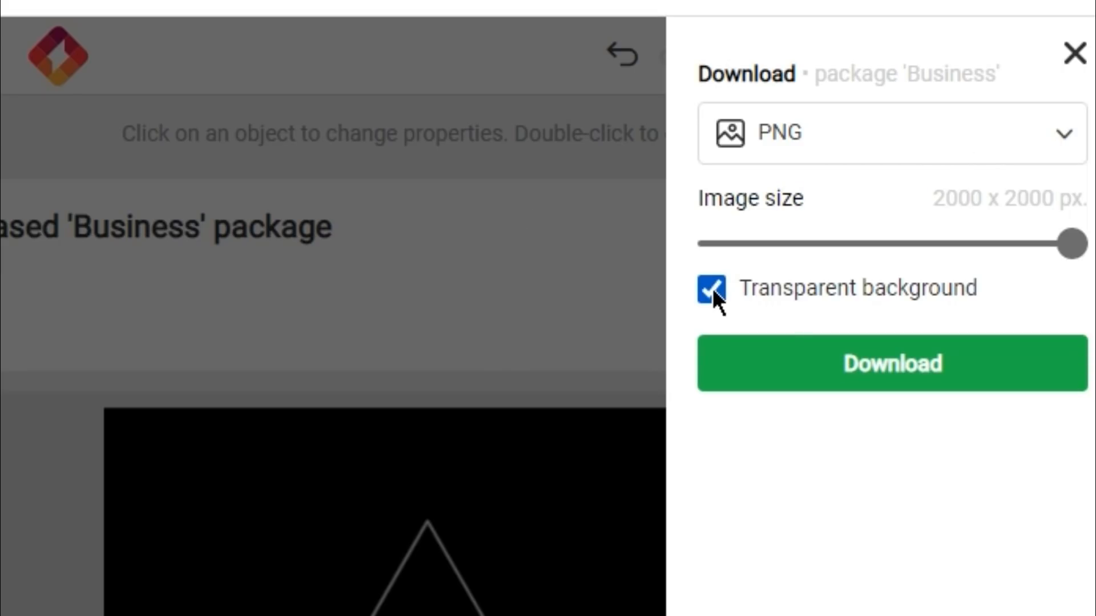
{"action": "left_click", "coordinate": [863, 368]}
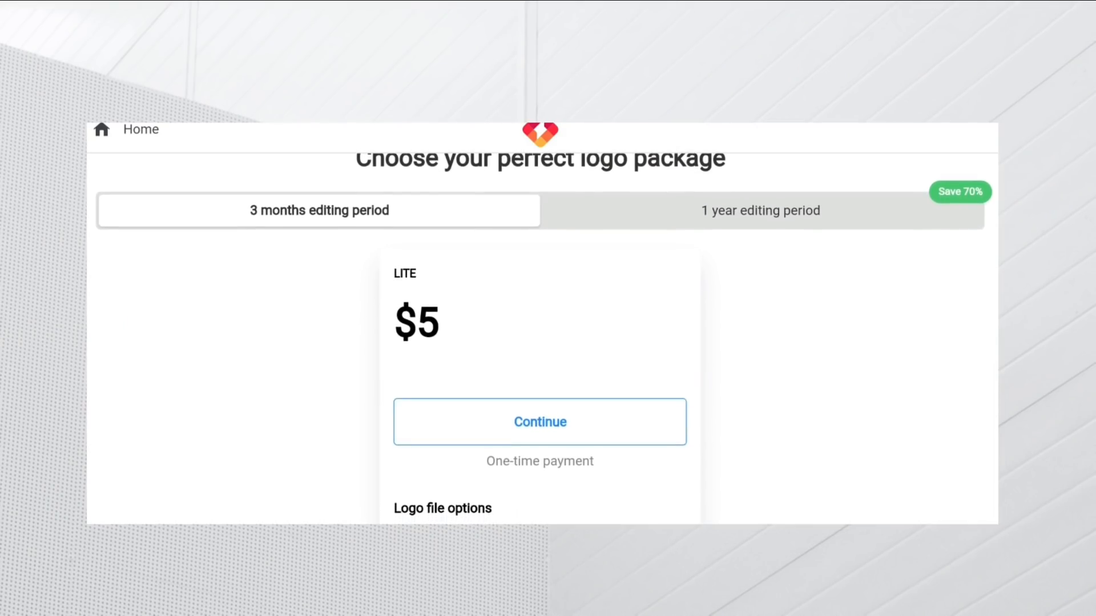
Examine the LITE logo package's price and file options for the 3 months editing period
{"action": "scroll", "coordinate": [540, 338], "scroll_direction": "down", "scroll_amount": 1}
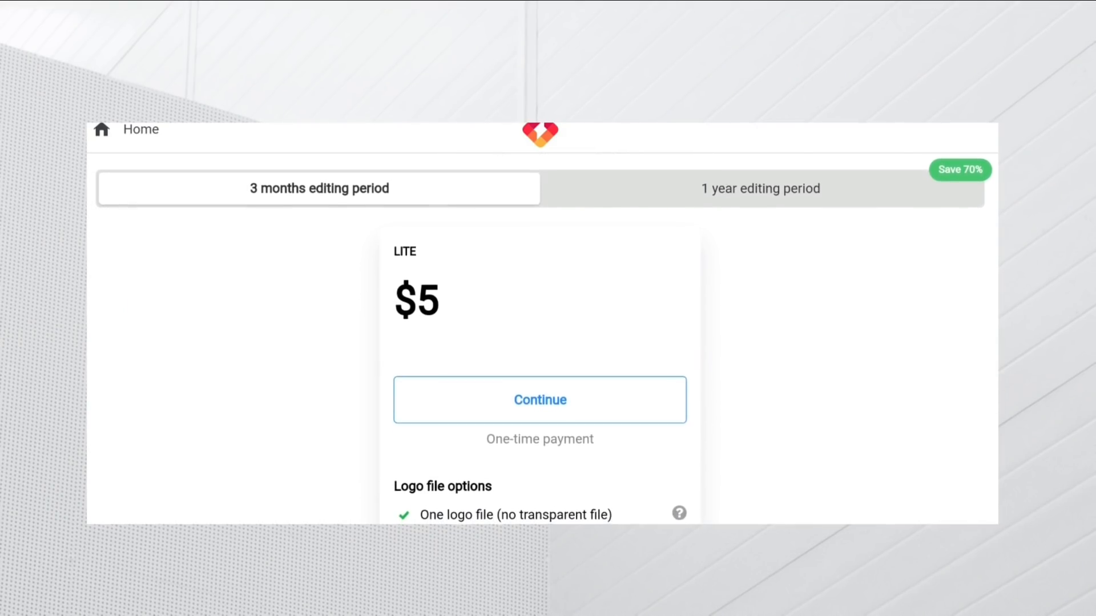
{"action": "scroll", "coordinate": [539, 338], "scroll_direction": "down", "scroll_amount": 3}
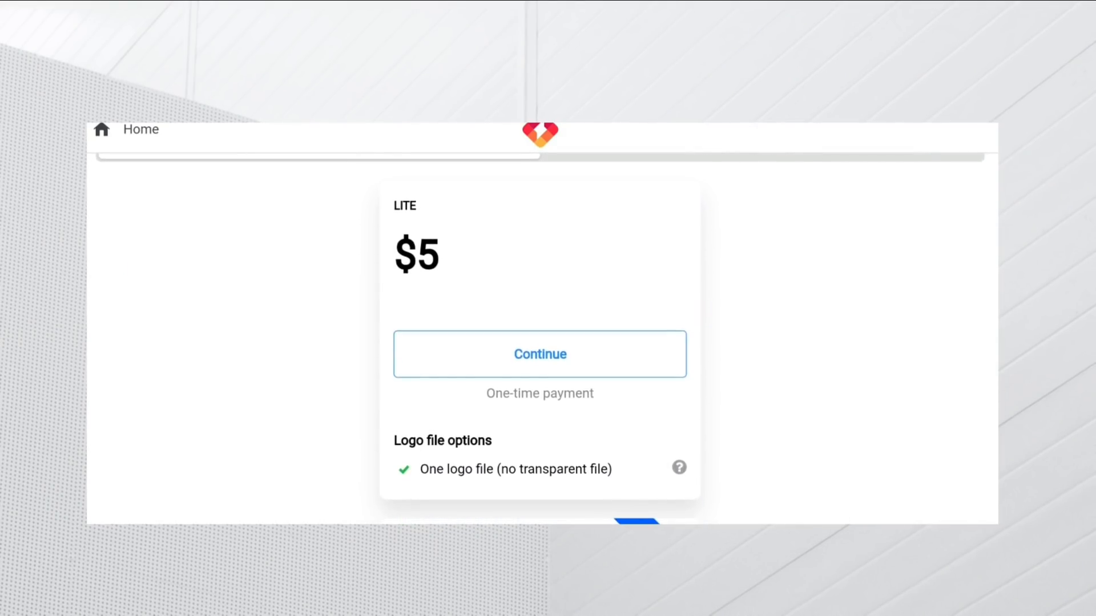
{"action": "scroll", "coordinate": [540, 338], "scroll_direction": "down", "scroll_amount": 1}
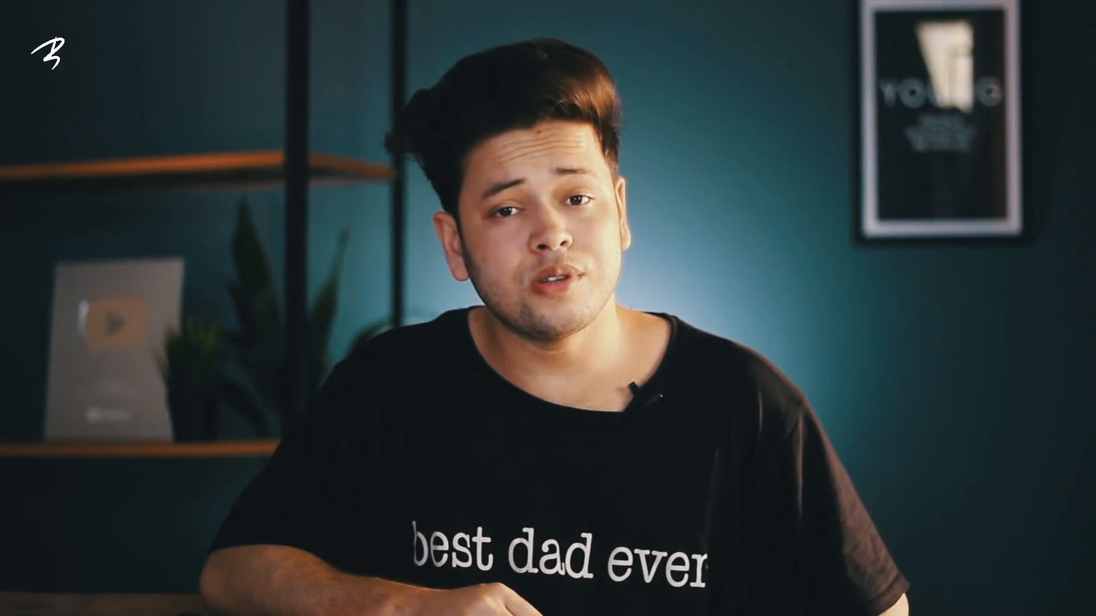